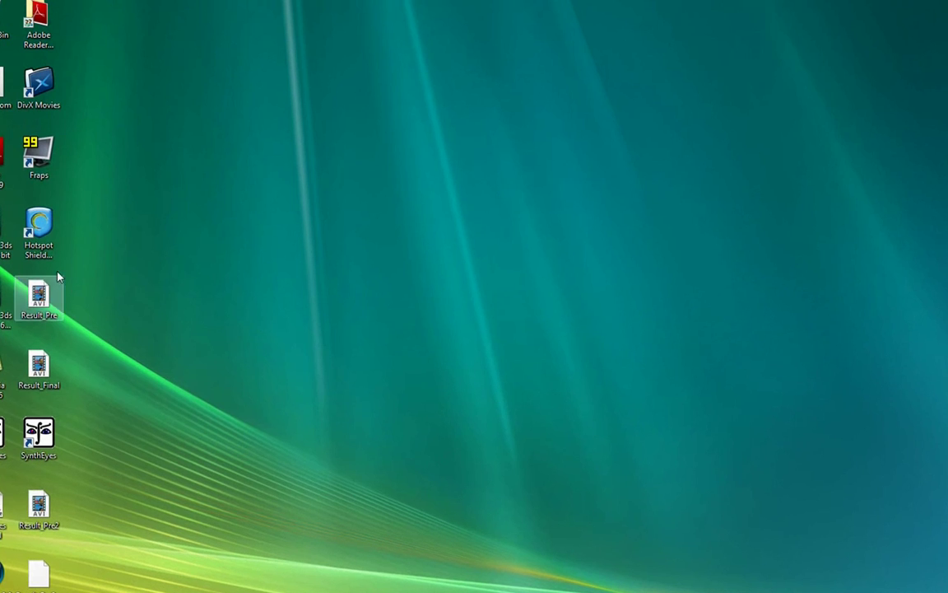
# - Watch the Result_Pre and Result_Final video clips from the desktop, close them and switch to 3ds Max
pyautogui.doubleClick(38, 295)
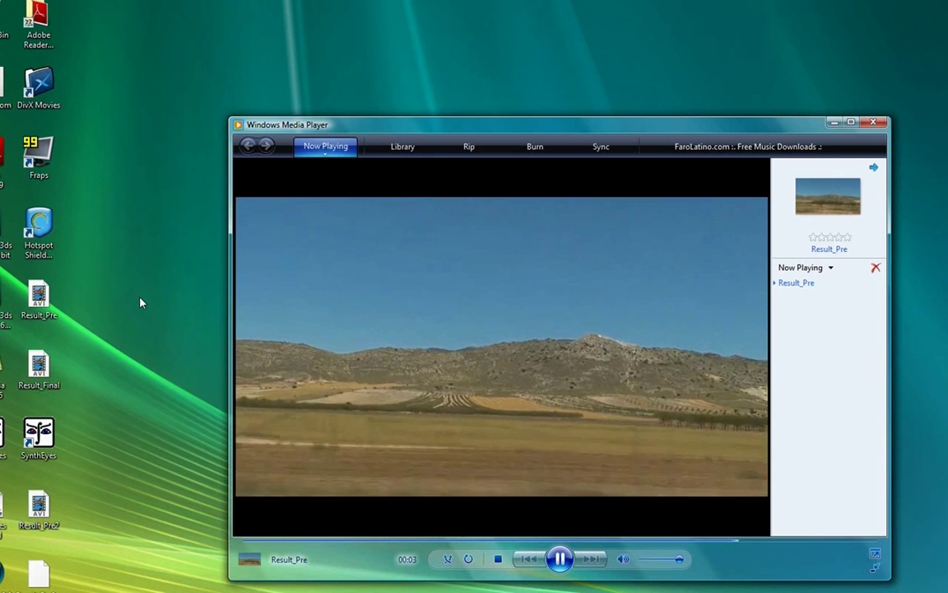
pyautogui.click(875, 123)
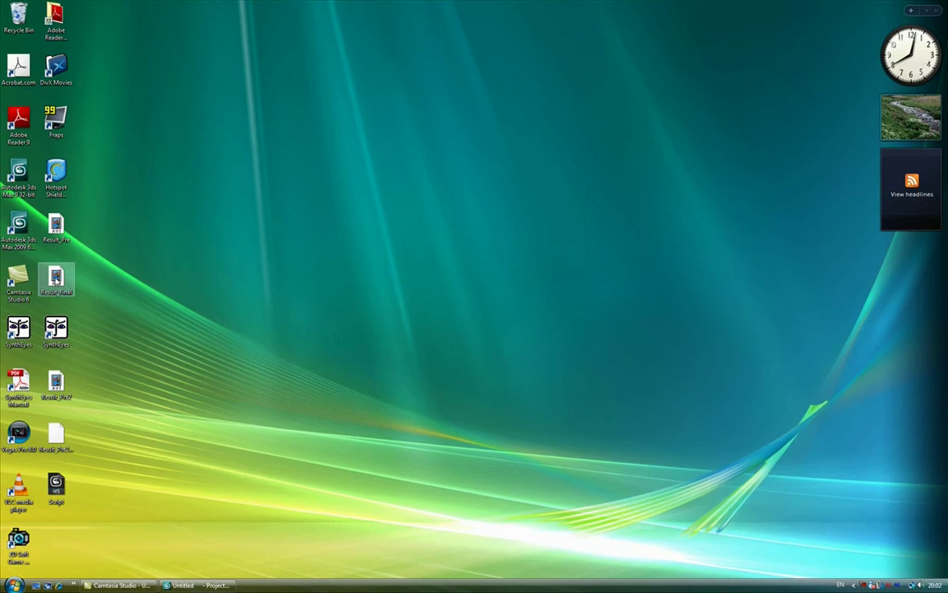
pyautogui.doubleClick(55, 278)
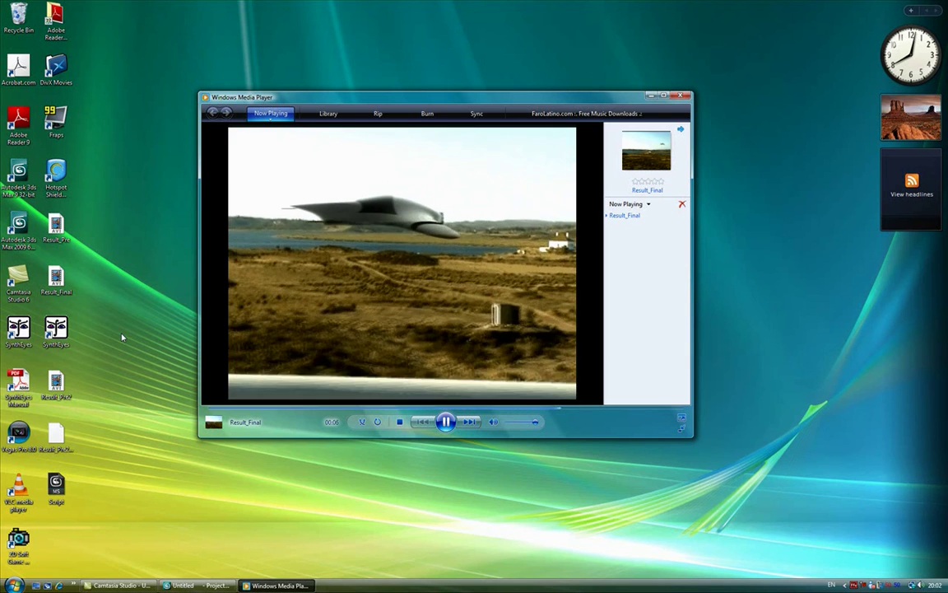
pyautogui.click(681, 95)
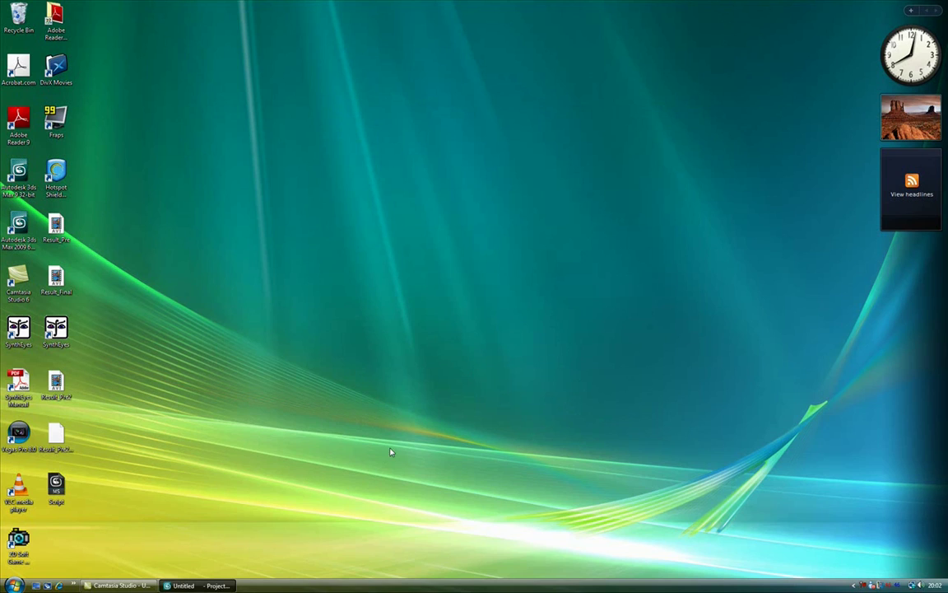
pyautogui.click(183, 585)
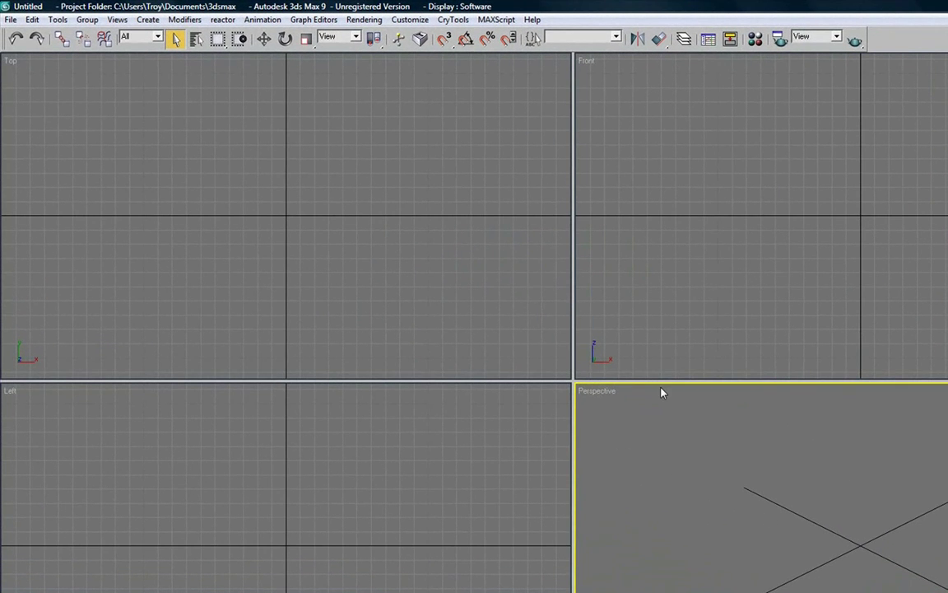
pyautogui.click(364, 19)
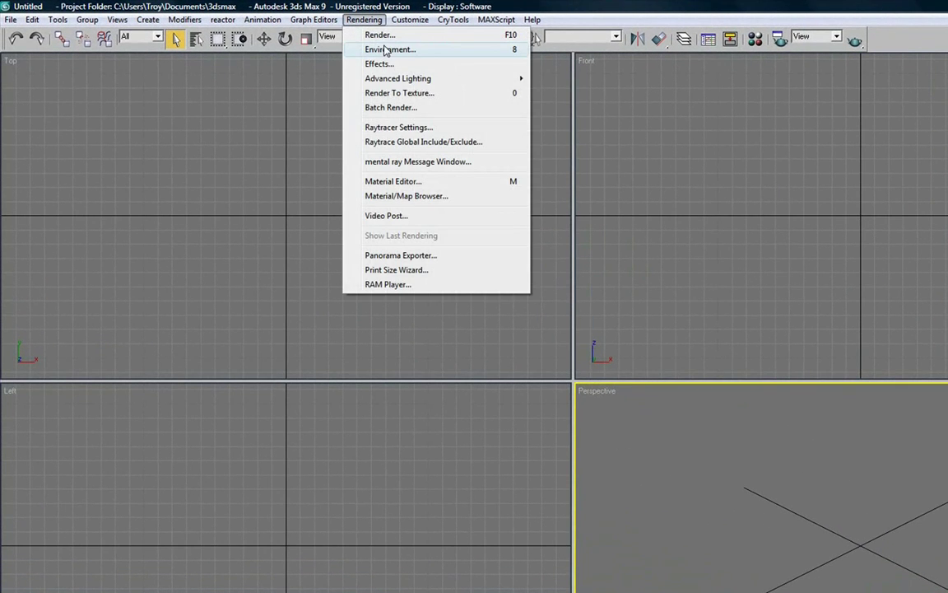
pyautogui.click(366, 22)
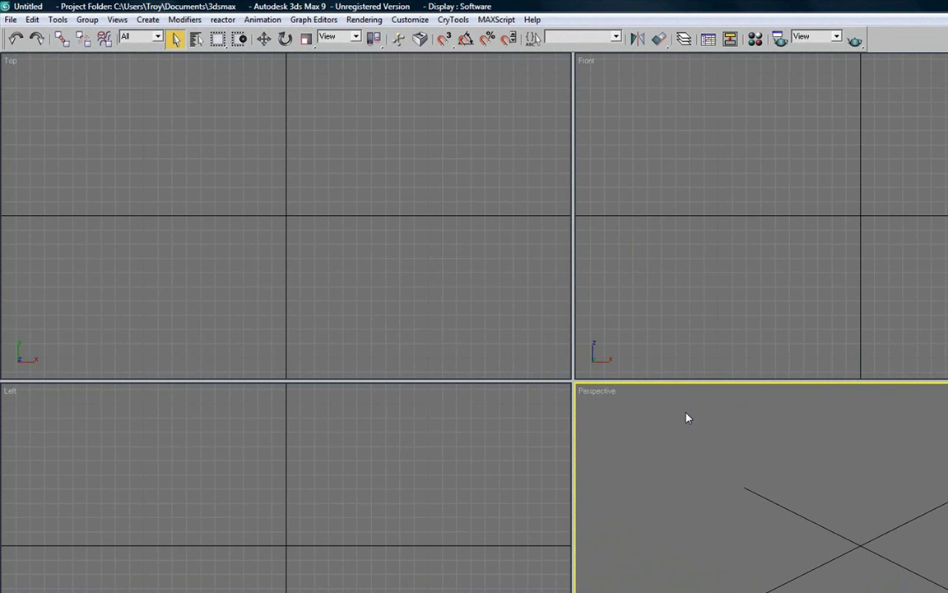
pyautogui.click(497, 19)
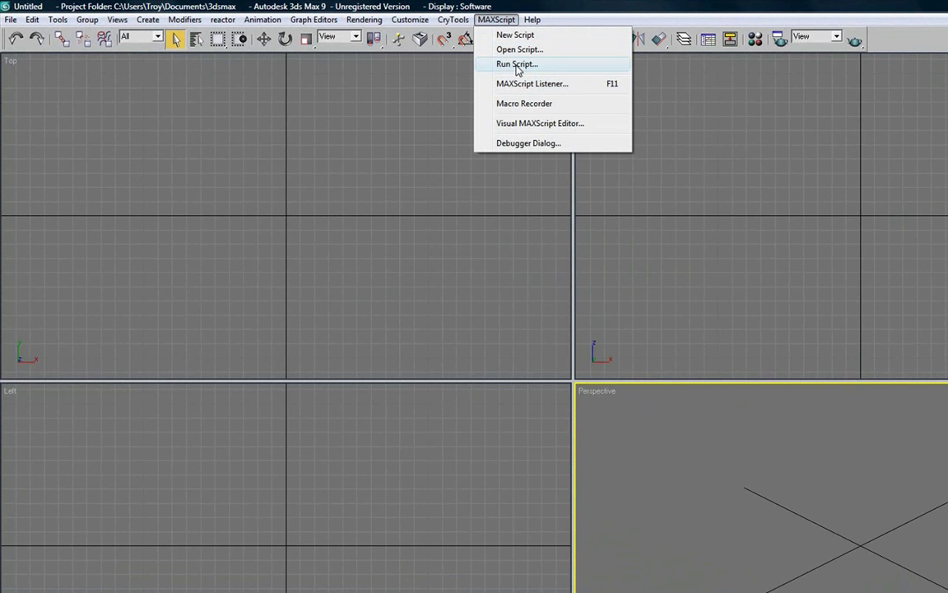
pyautogui.click(497, 20)
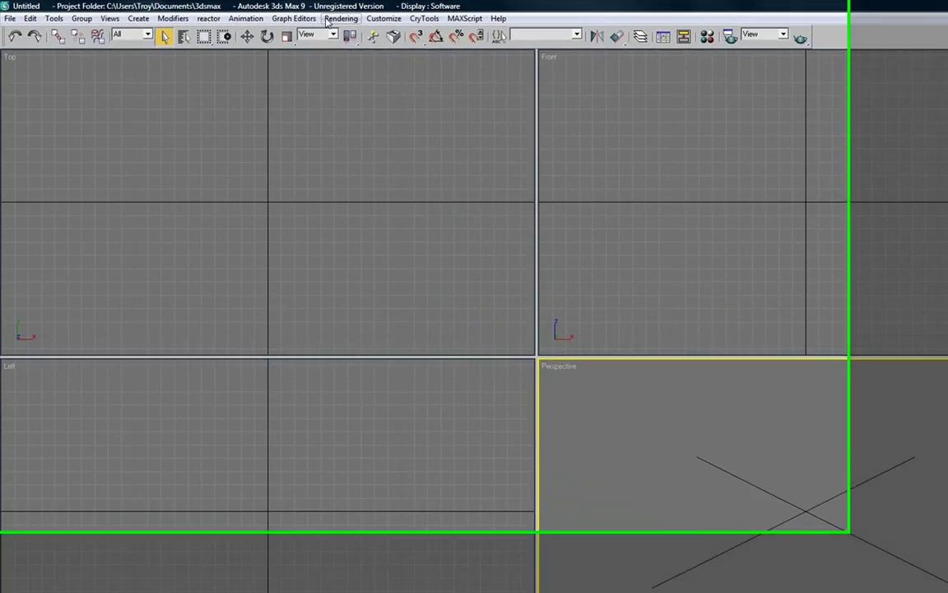
# - Assign a Bitmap environment map to the scene background using the Result_Pre video from the Desktop
pyautogui.click(272, 15)
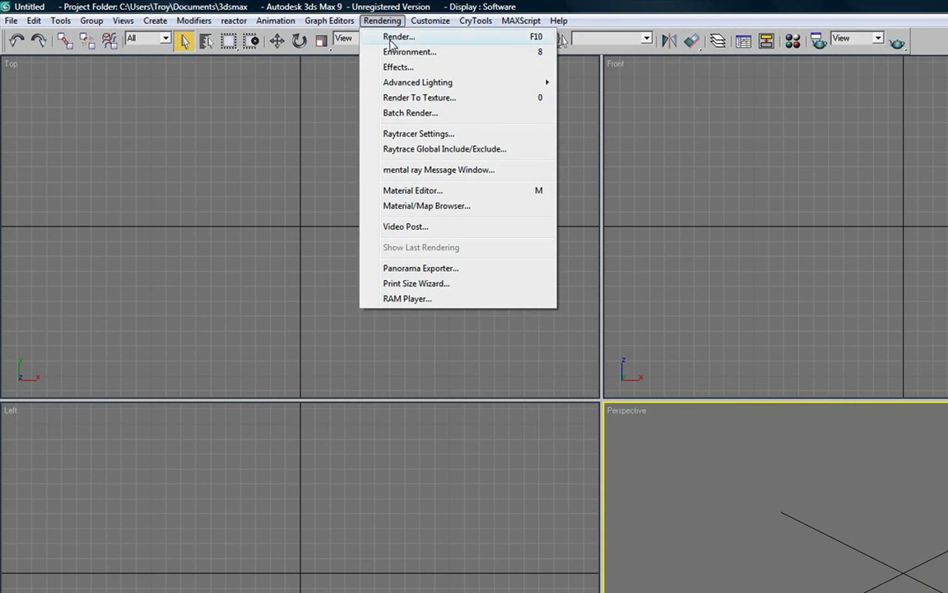
pyautogui.click(403, 51)
pyautogui.click(451, 176)
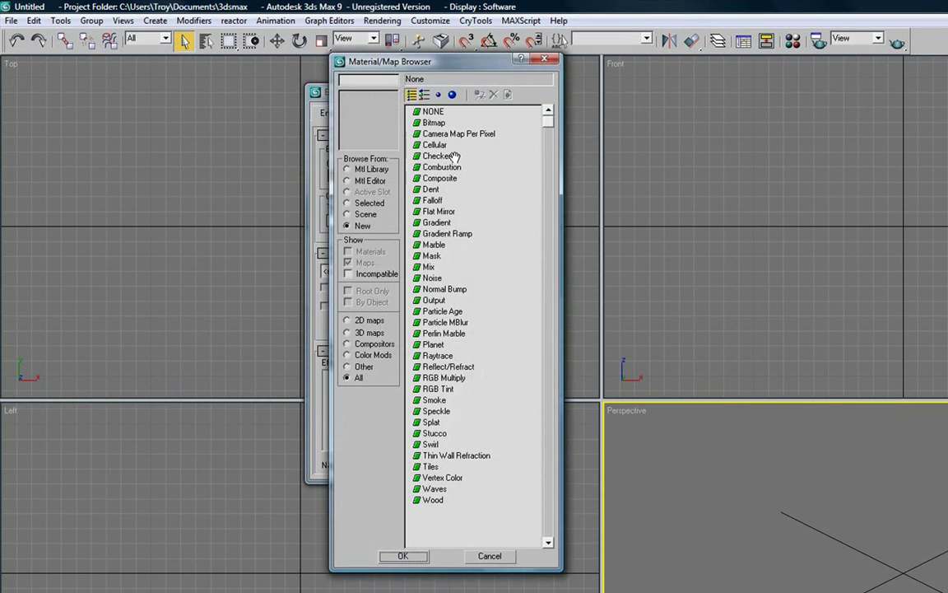
pyautogui.doubleClick(434, 123)
pyautogui.click(169, 82)
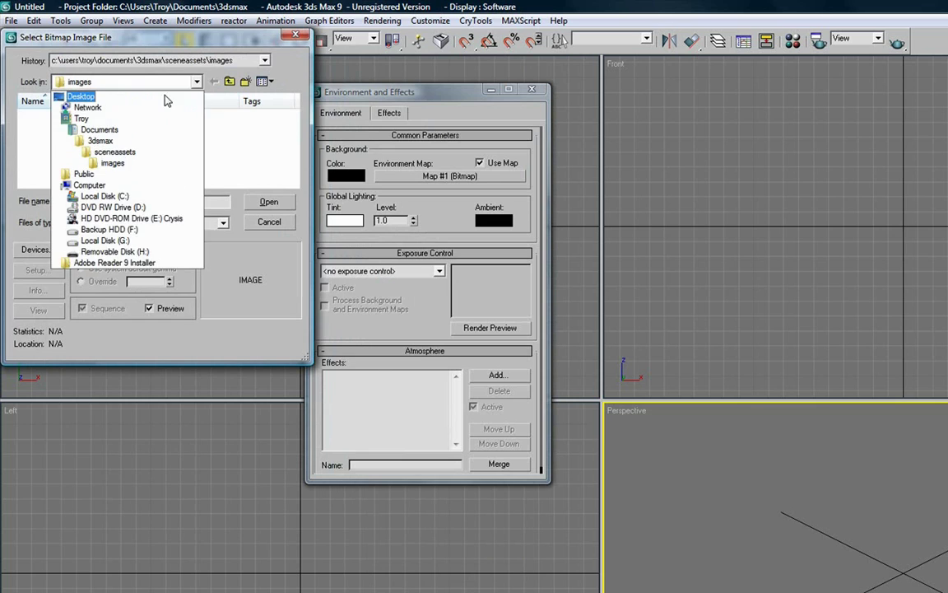
pyautogui.click(151, 99)
pyautogui.scroll(-5, 219, 167)
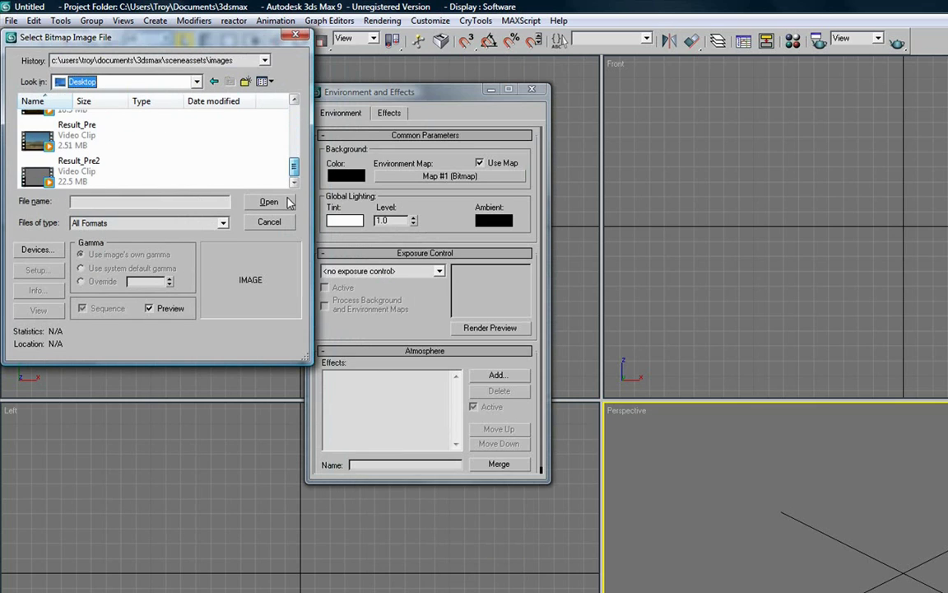
pyautogui.scroll(1, 270, 153)
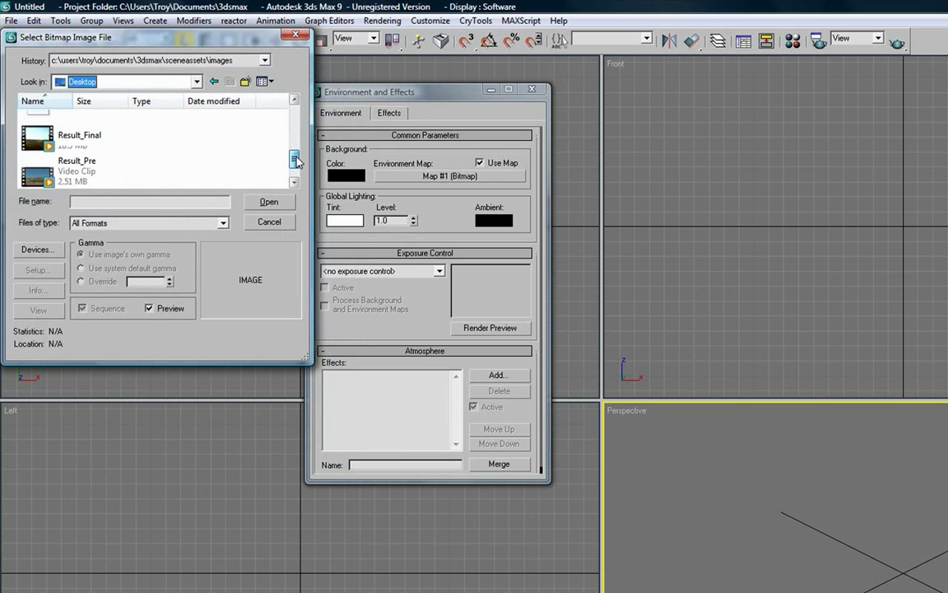
pyautogui.click(73, 165)
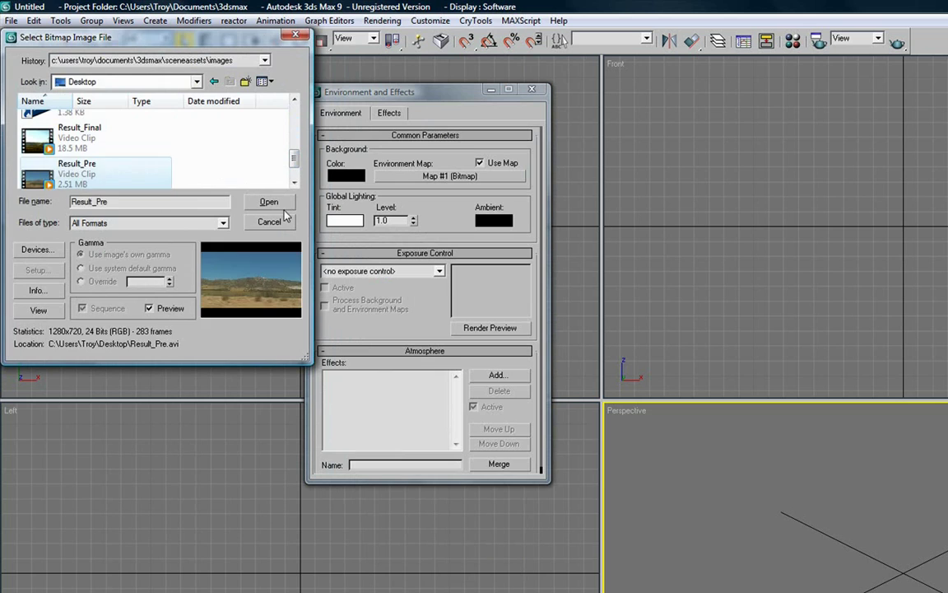
pyautogui.click(268, 202)
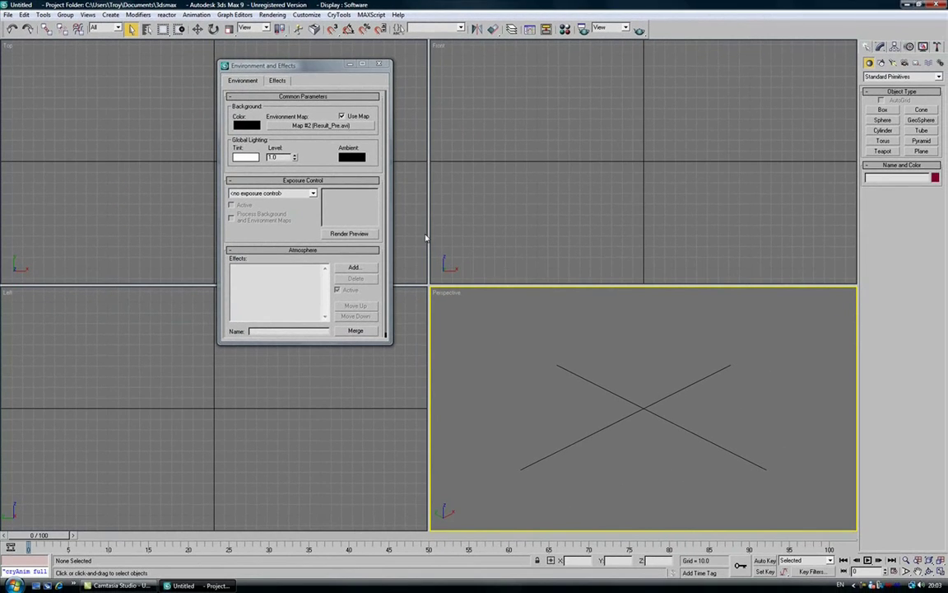
pyautogui.click(379, 65)
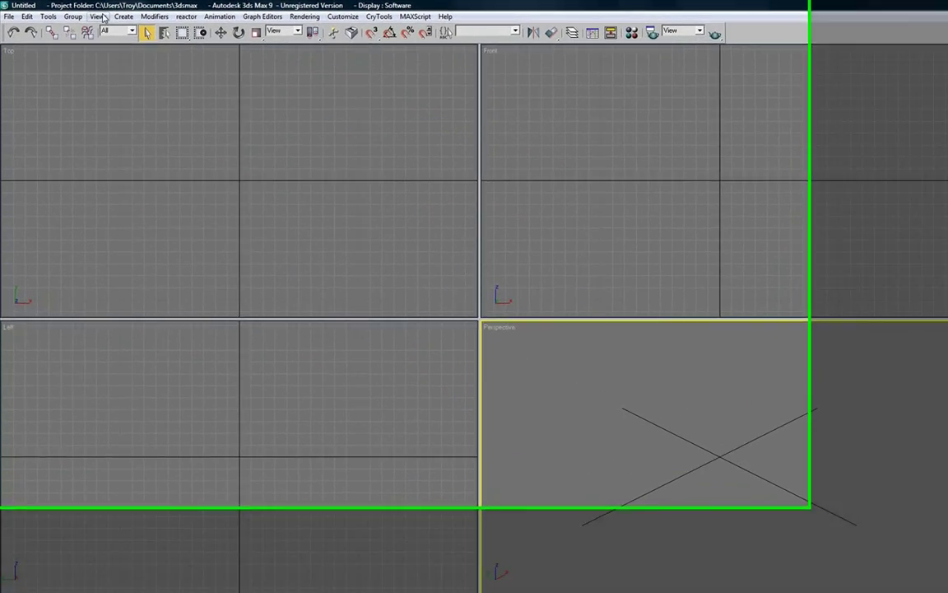
# - Load the Result_Pre video from the Desktop as the Perspective viewport's background source
pyautogui.click(99, 16)
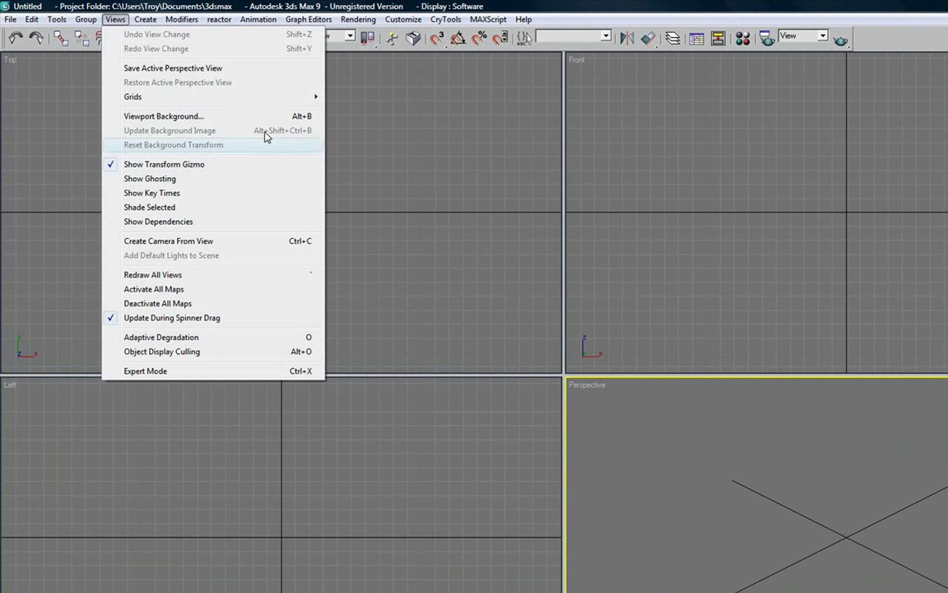
pyautogui.click(226, 100)
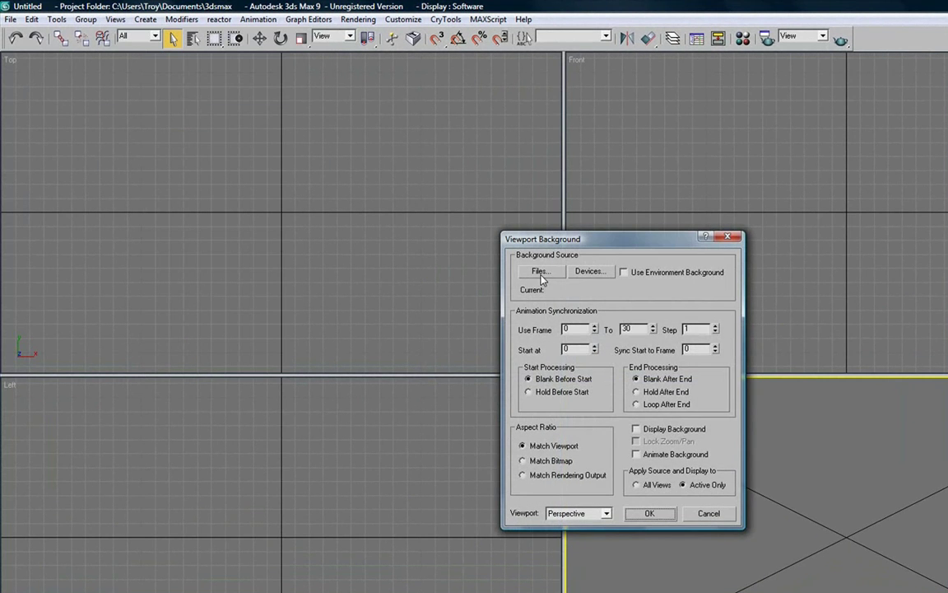
pyautogui.click(540, 272)
pyautogui.click(657, 301)
pyautogui.click(648, 314)
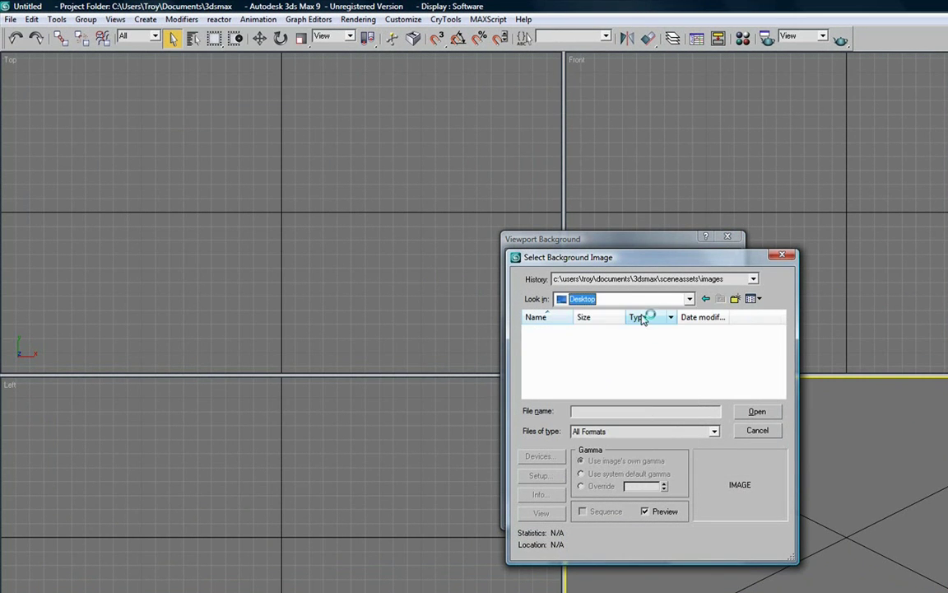
pyautogui.moveTo(782, 330); pyautogui.dragTo(781, 374)
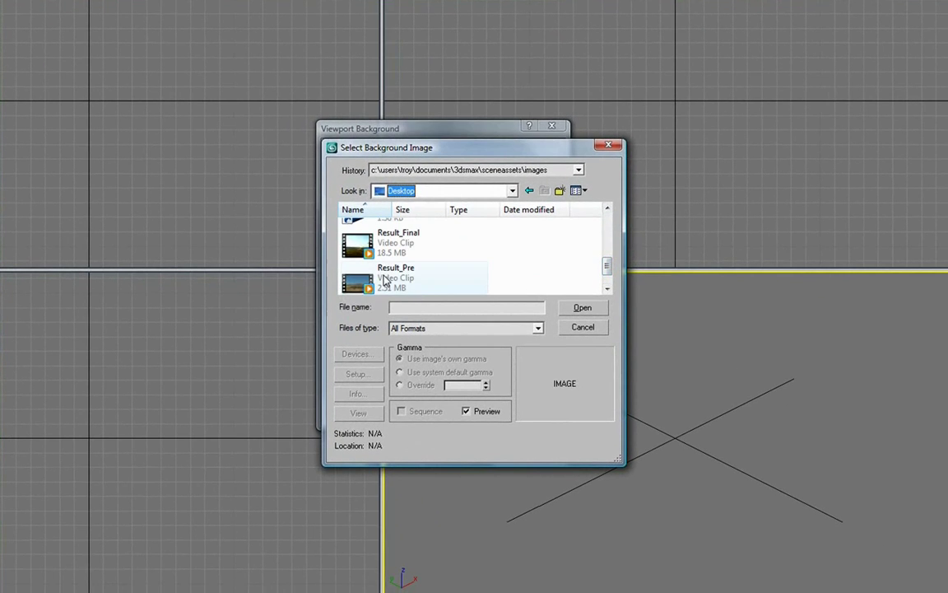
pyautogui.click(384, 280)
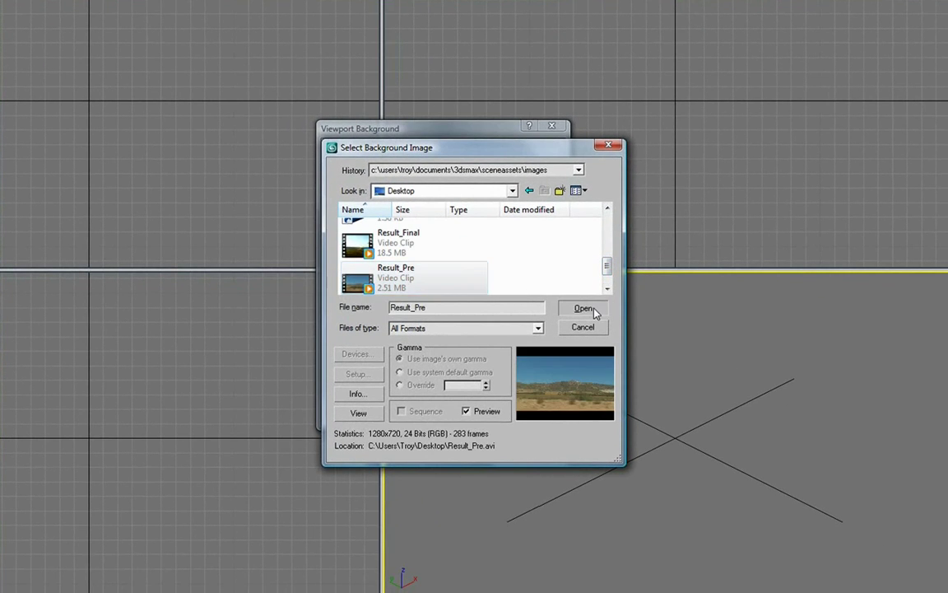
pyautogui.click(576, 307)
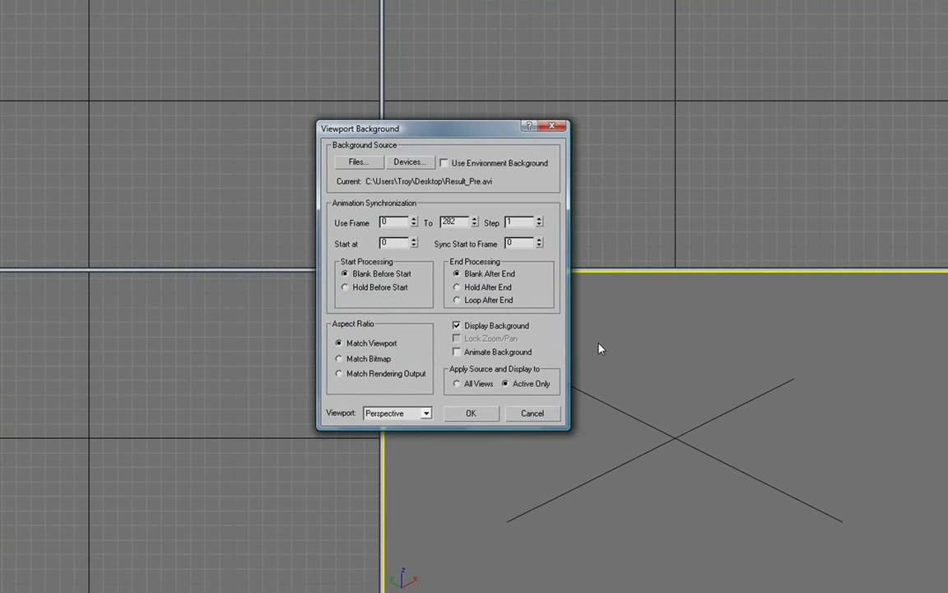
# - Animate the viewport background, match its aspect ratio to the bitmap and apply the settings to the Perspective view
pyautogui.click(458, 352)
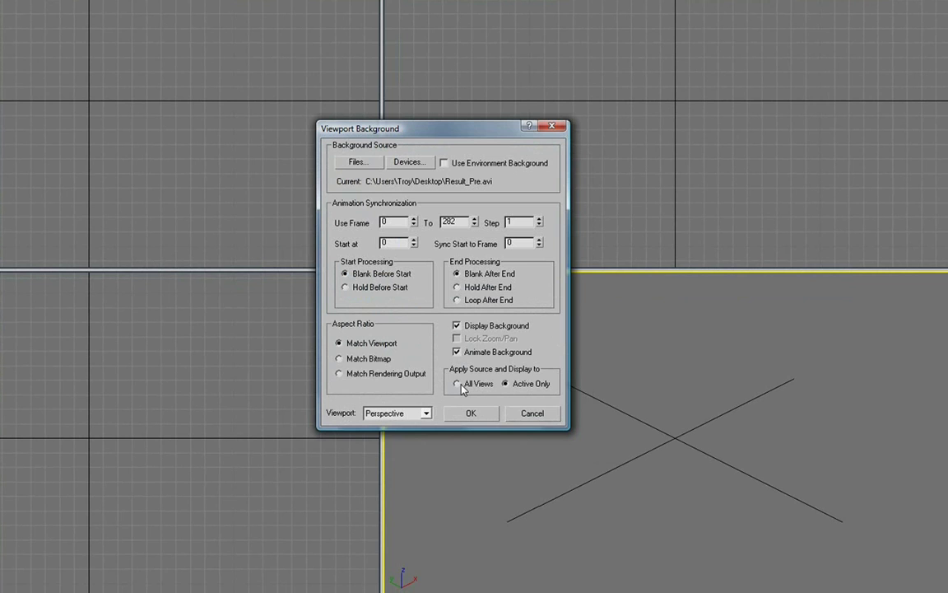
pyautogui.click(340, 359)
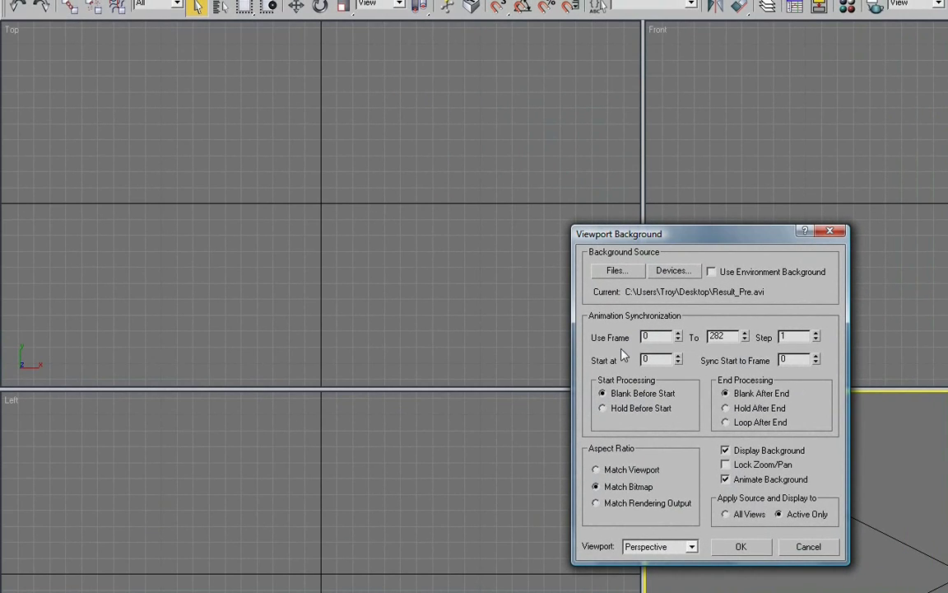
pyautogui.click(740, 547)
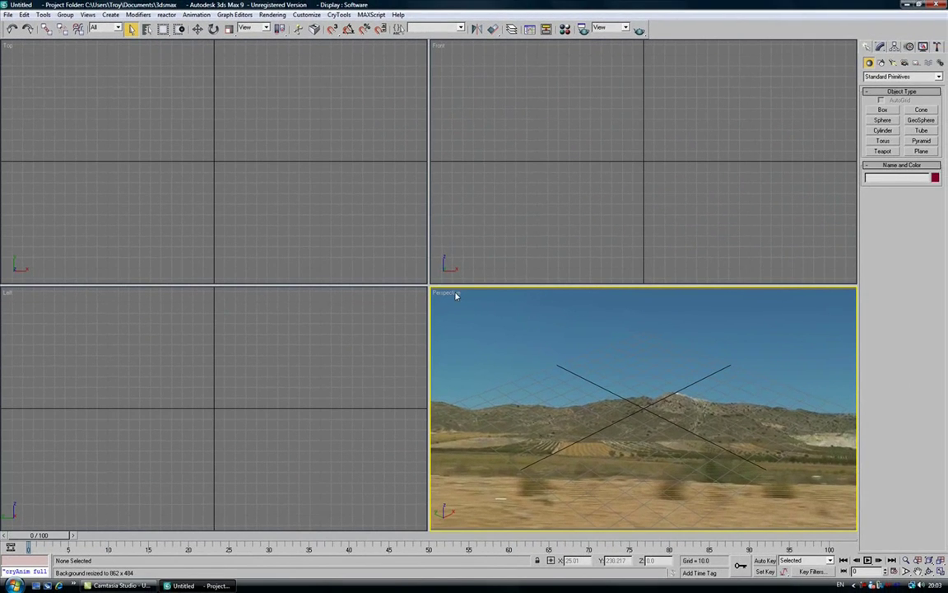
# - Enable Update Background While Playing in the viewport preferences
pyautogui.click(306, 15)
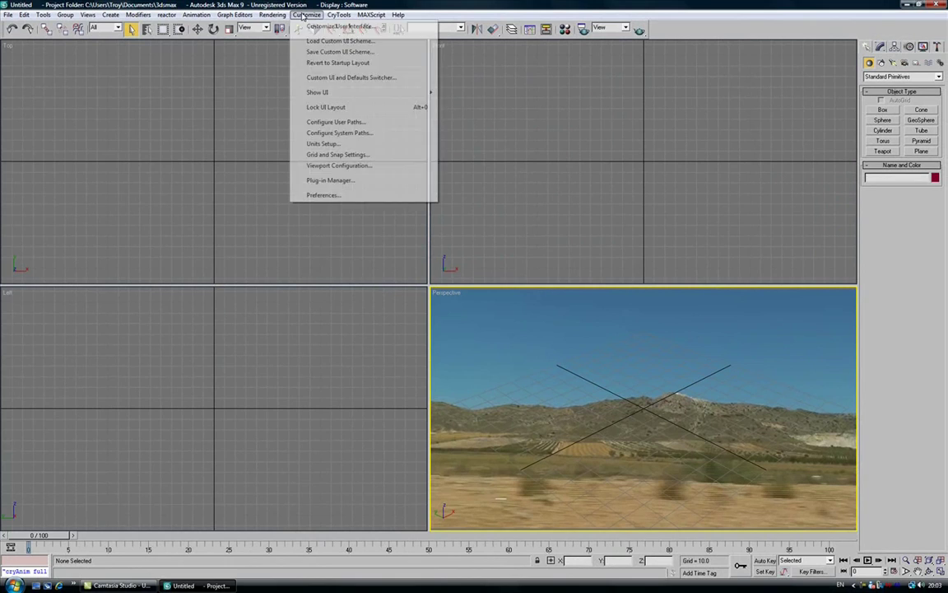
pyautogui.click(325, 196)
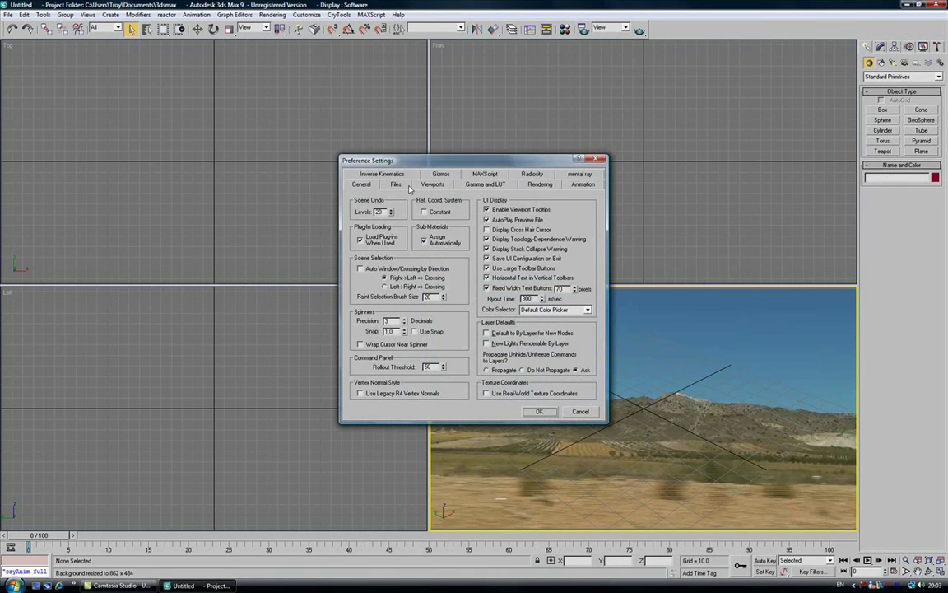
pyautogui.click(434, 184)
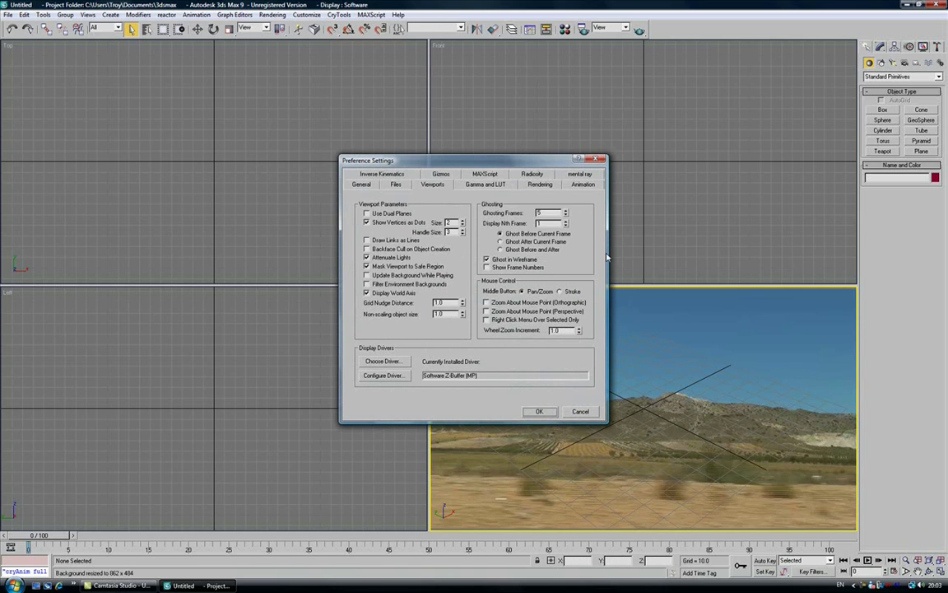
pyautogui.click(396, 184)
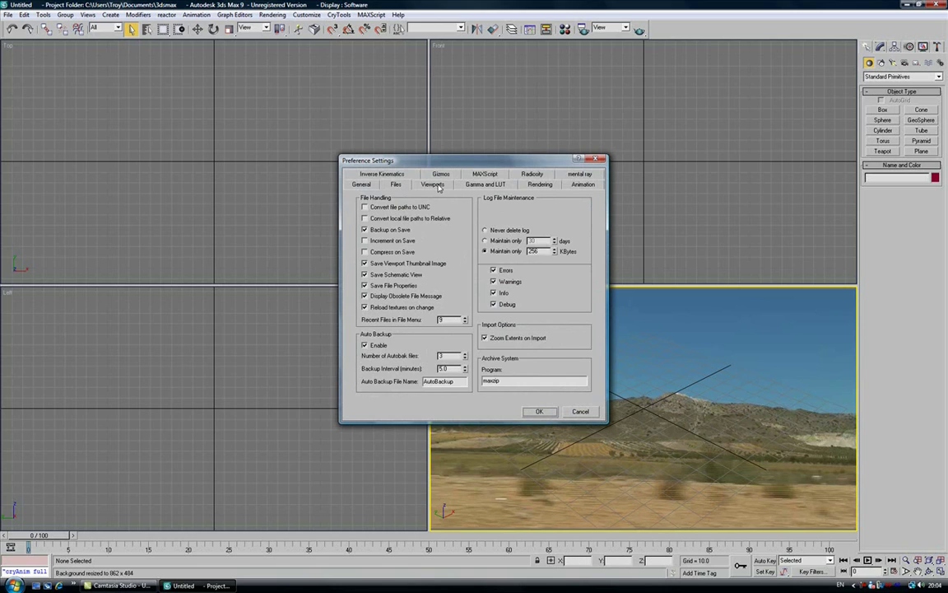
pyautogui.click(439, 186)
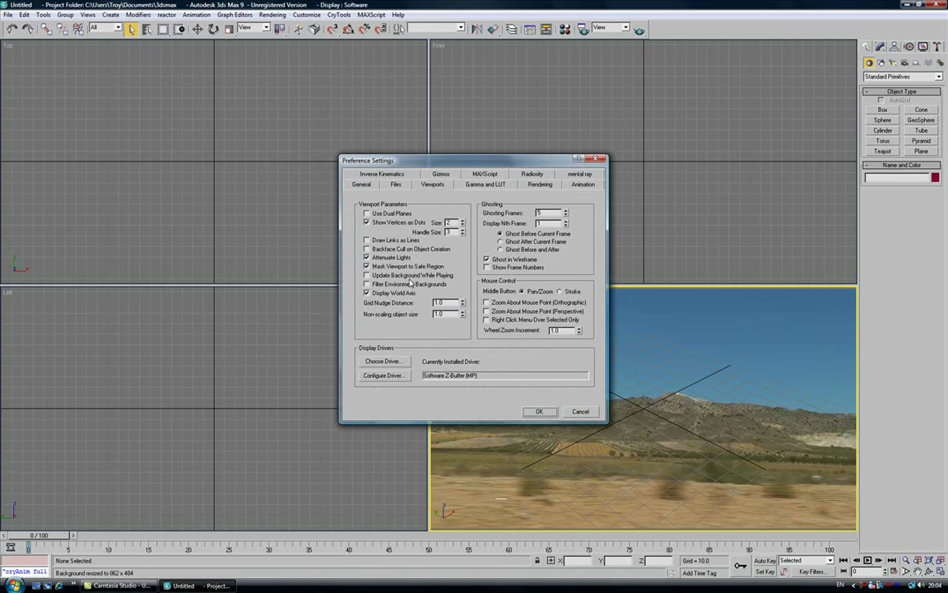
pyautogui.click(539, 411)
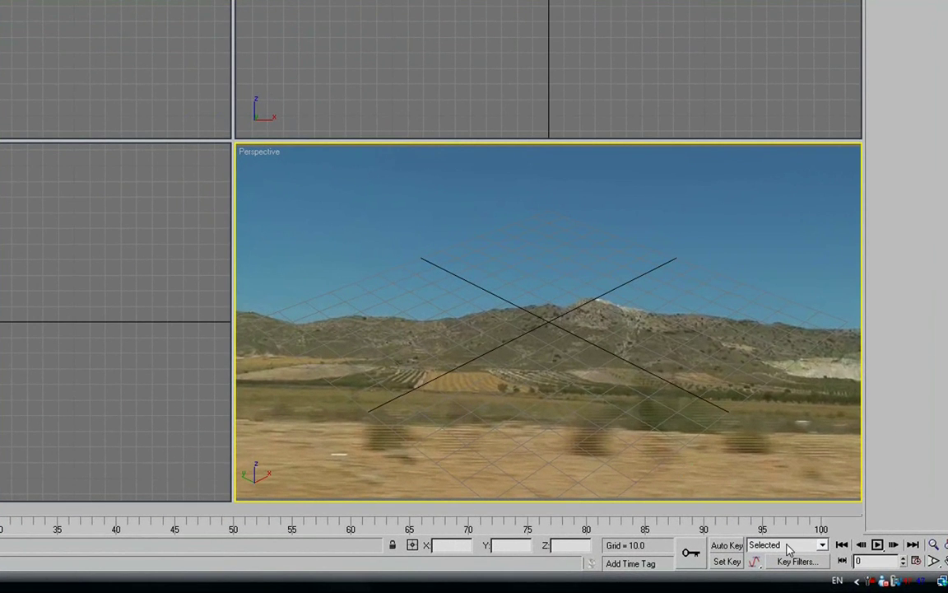
# - Play the animation to check the video background, stop it and return to frame 0
pyautogui.click(878, 545)
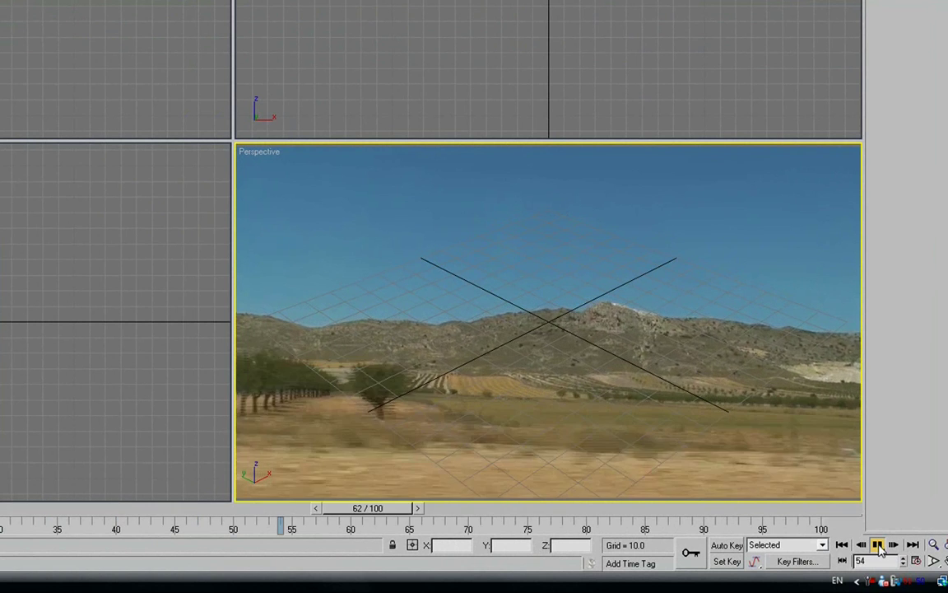
pyautogui.click(878, 545)
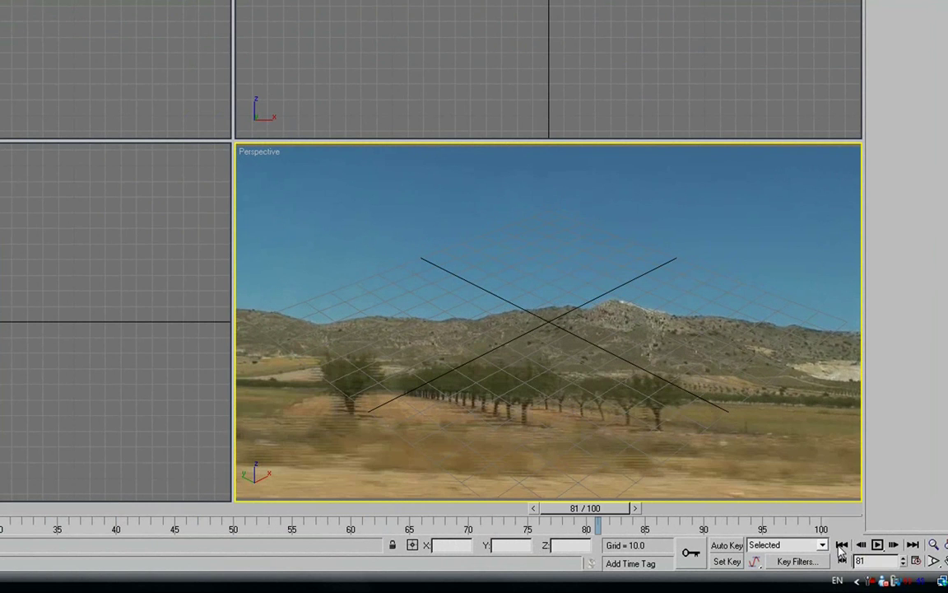
pyautogui.click(843, 545)
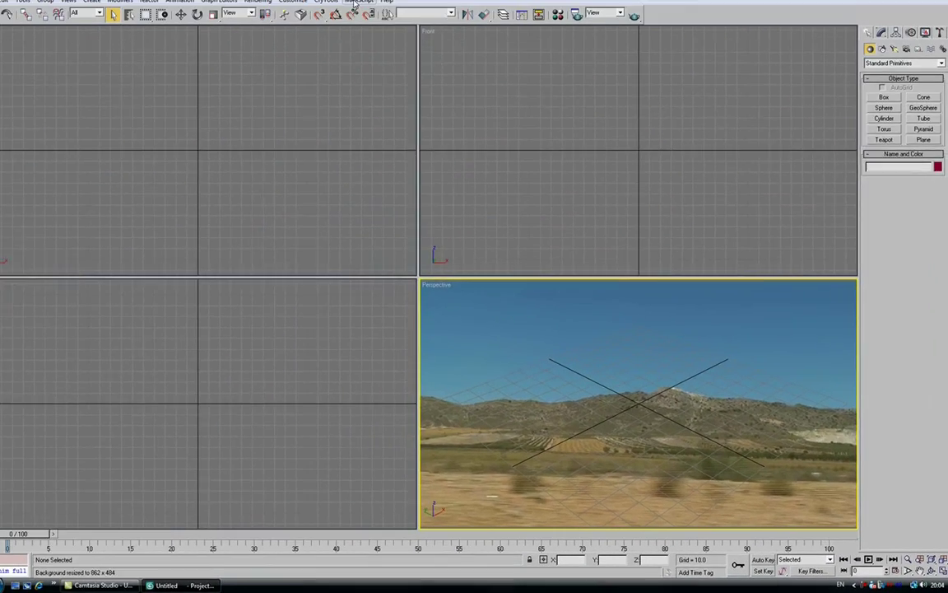
# - Run the MAXScript file named Script from the Desktop and return the timeline to frame 0
pyautogui.click(370, 15)
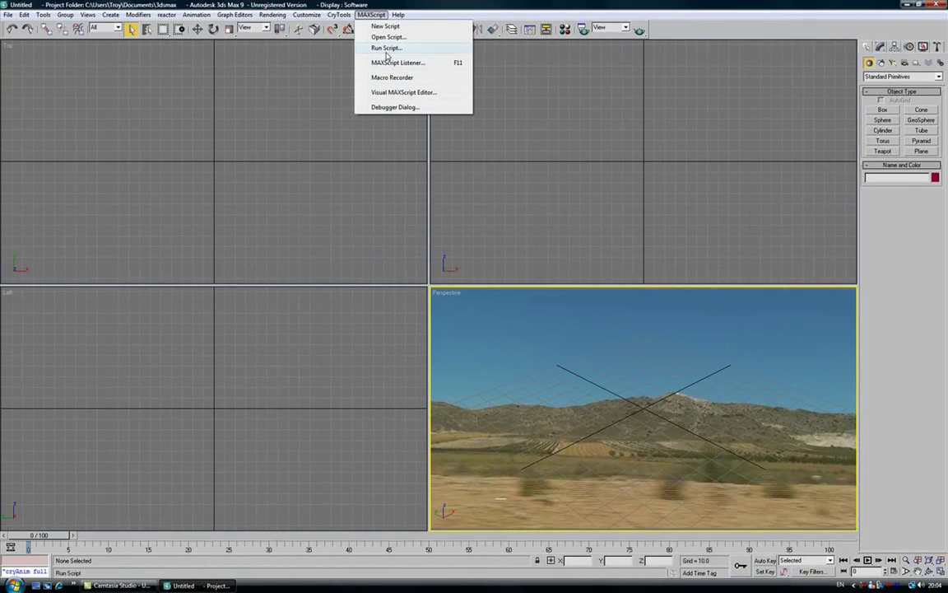
pyautogui.click(386, 47)
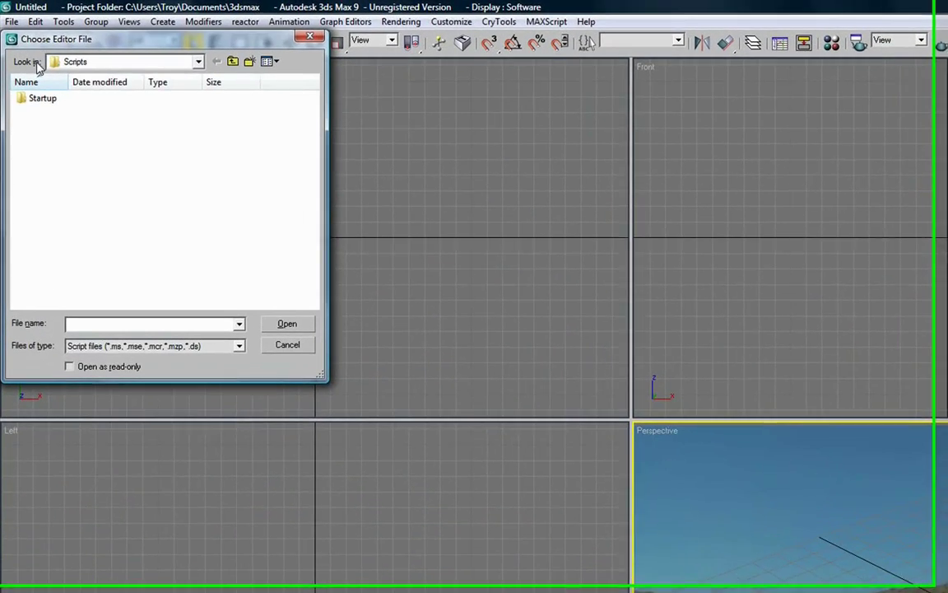
pyautogui.click(63, 44)
pyautogui.click(108, 91)
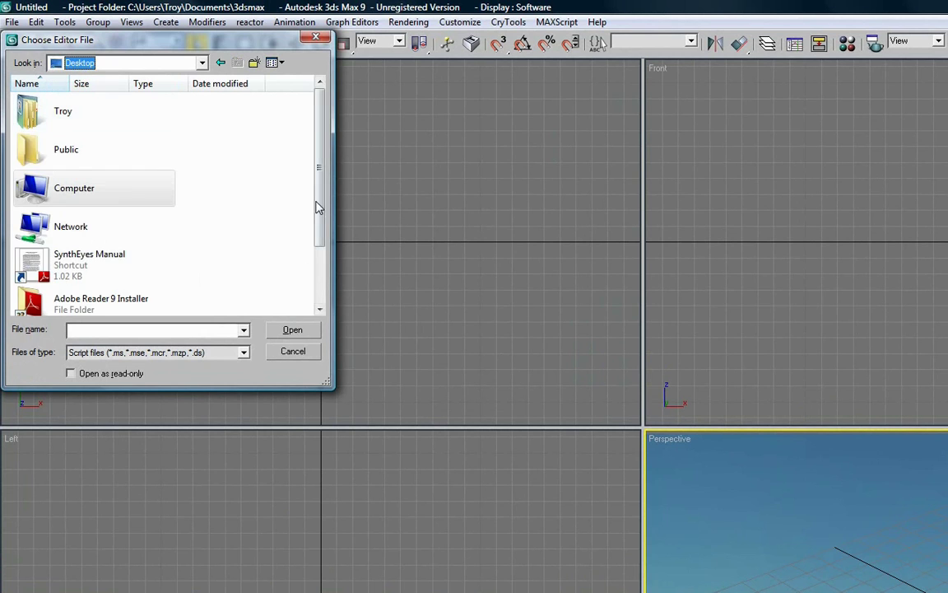
pyautogui.moveTo(317, 204); pyautogui.dragTo(321, 297)
pyautogui.click(62, 295)
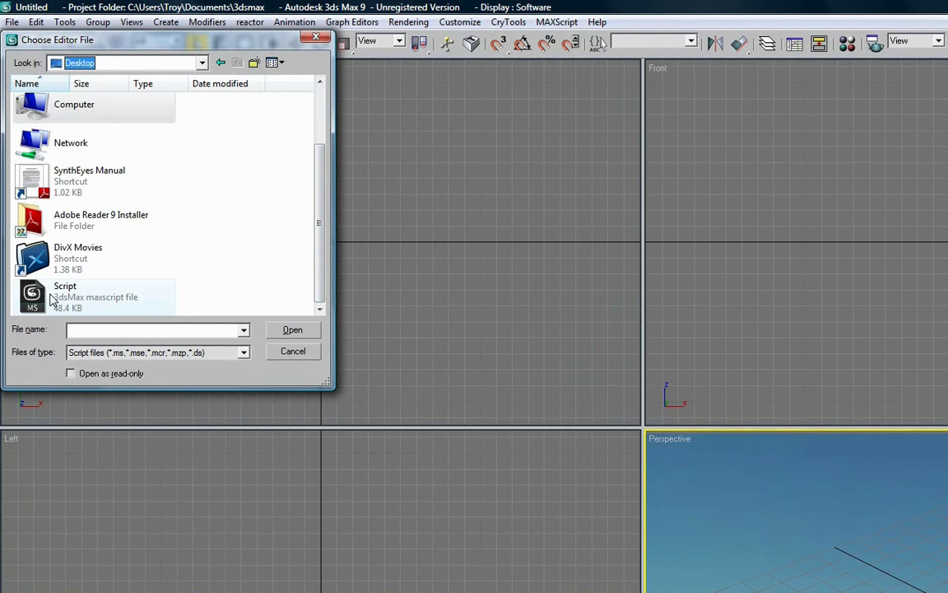
pyautogui.click(293, 331)
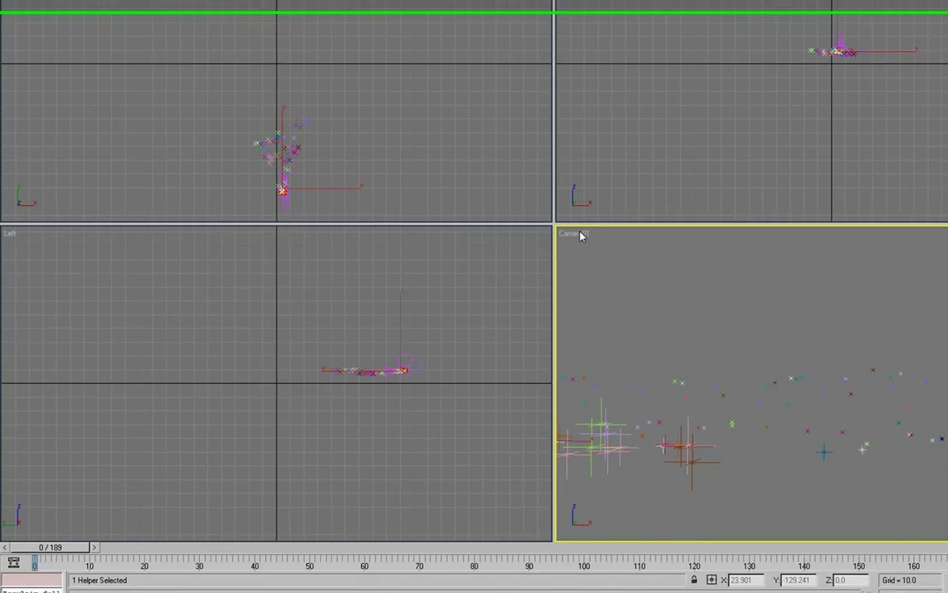
pyautogui.click(93, 525)
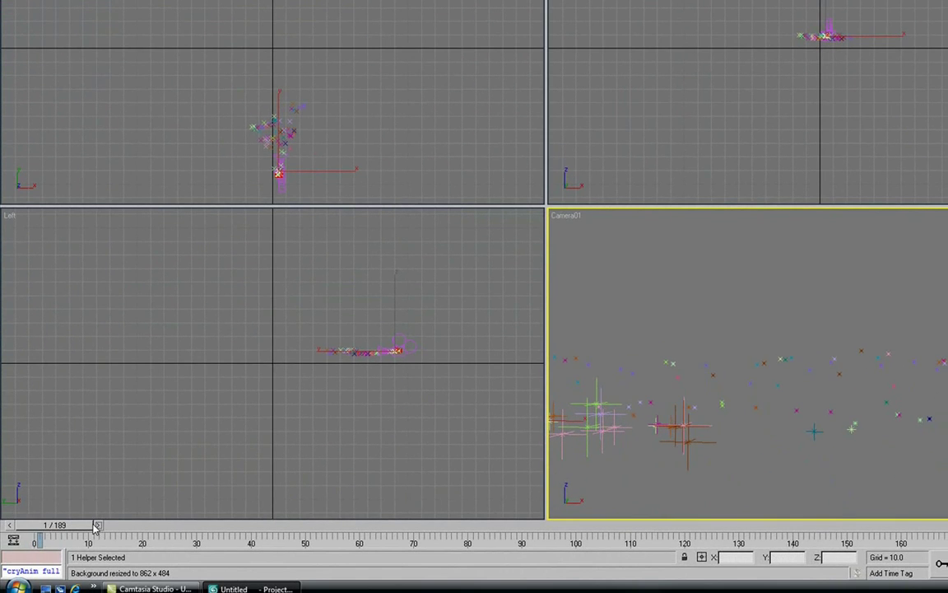
pyautogui.moveTo(35, 527); pyautogui.dragTo(3, 558)
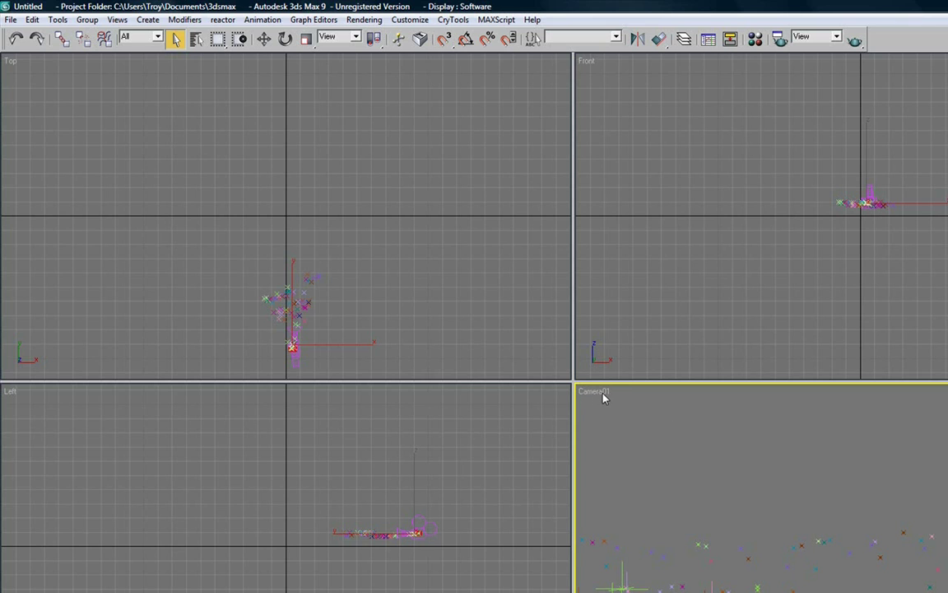
# - Load the Result_Pre video from the Desktop as the Camera01 viewport's background, keeping the background animated and applied to the active view only
pyautogui.click(117, 20)
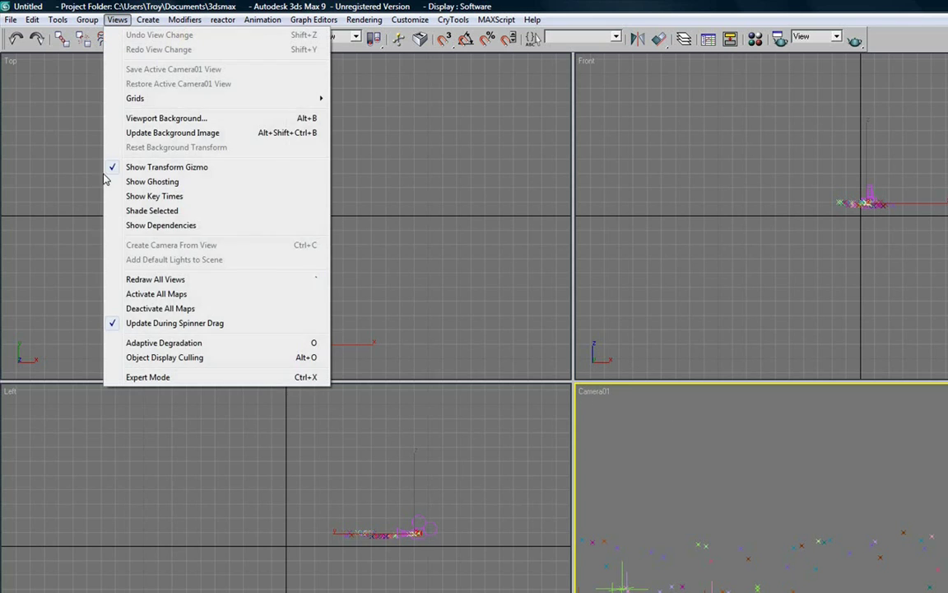
pyautogui.click(238, 118)
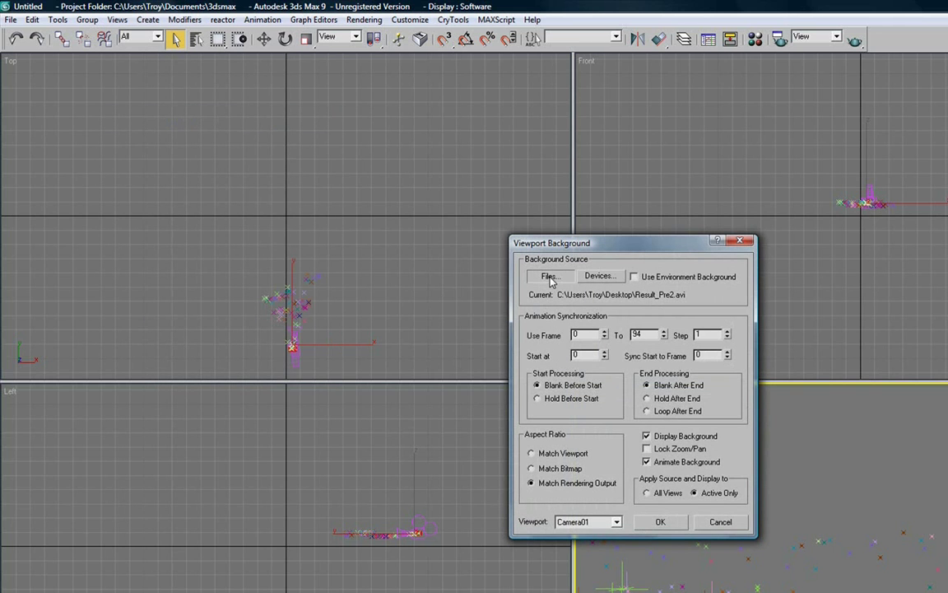
pyautogui.click(550, 277)
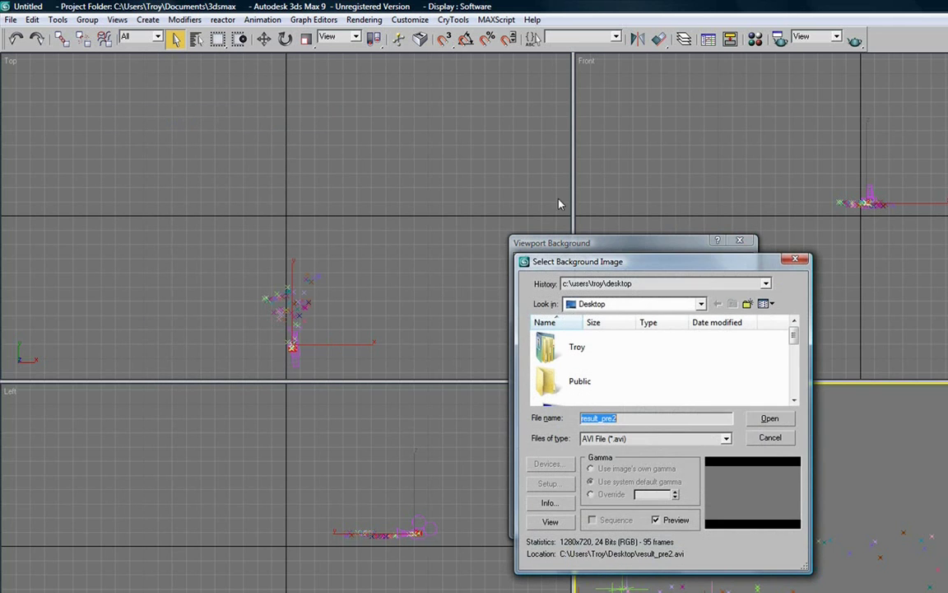
pyautogui.scroll(-5, 715, 373)
pyautogui.moveTo(791, 370); pyautogui.dragTo(793, 342)
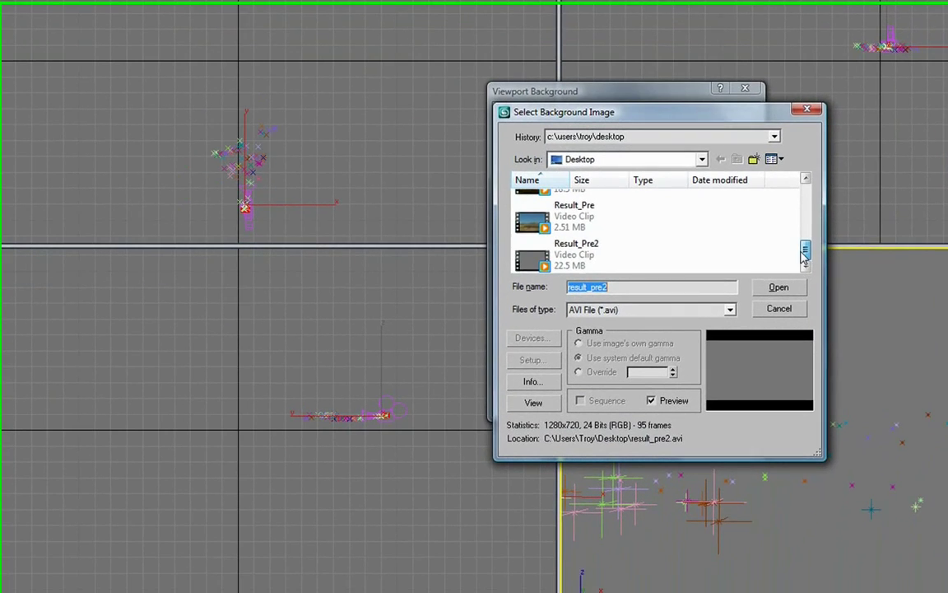
pyautogui.click(577, 228)
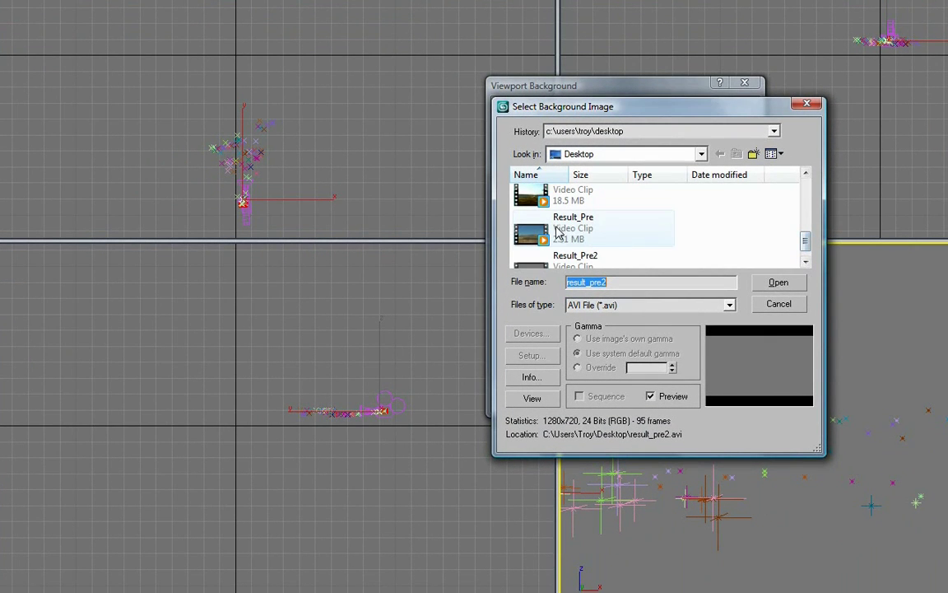
pyautogui.click(778, 285)
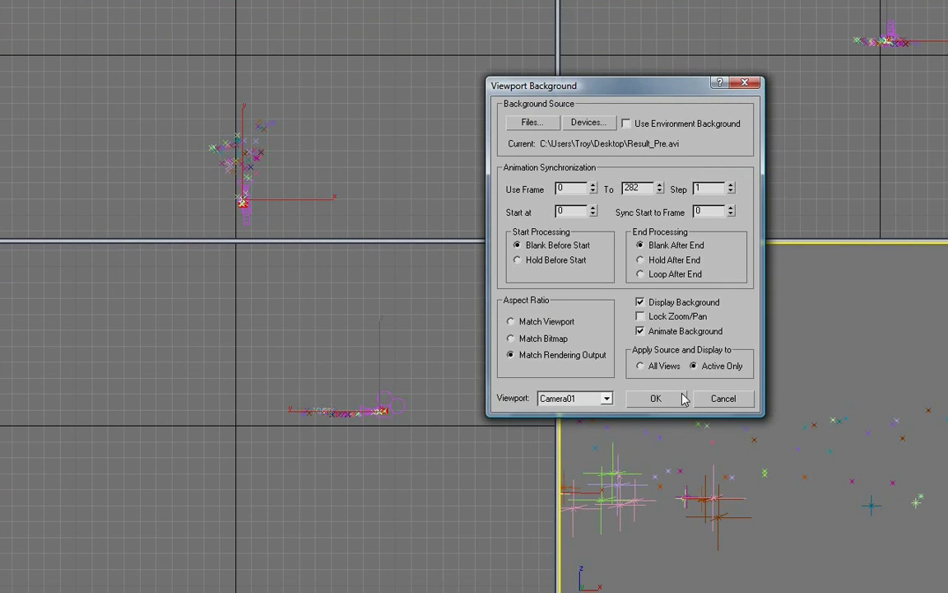
pyautogui.click(656, 399)
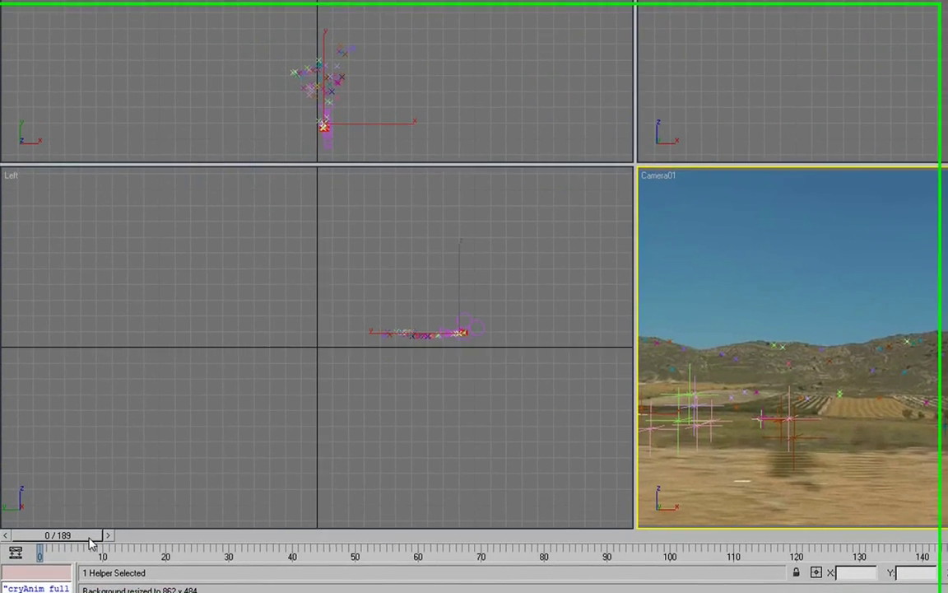
# - Scrub through the timeline to check the tracking points against the footage in the Camera01 view, and return to frame 0
pyautogui.moveTo(60, 535); pyautogui.dragTo(628, 544)
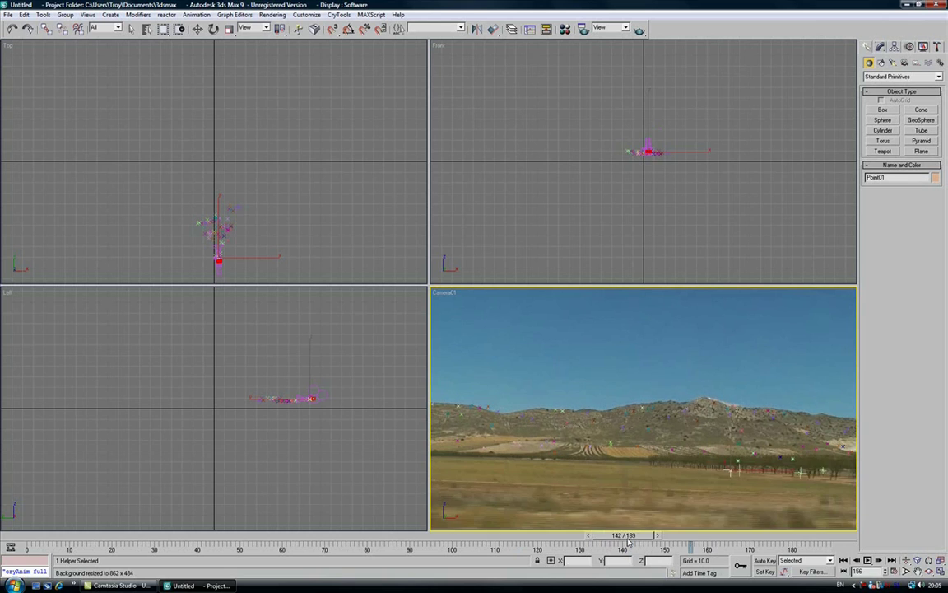
pyautogui.moveTo(525, 539); pyautogui.dragTo(463, 525)
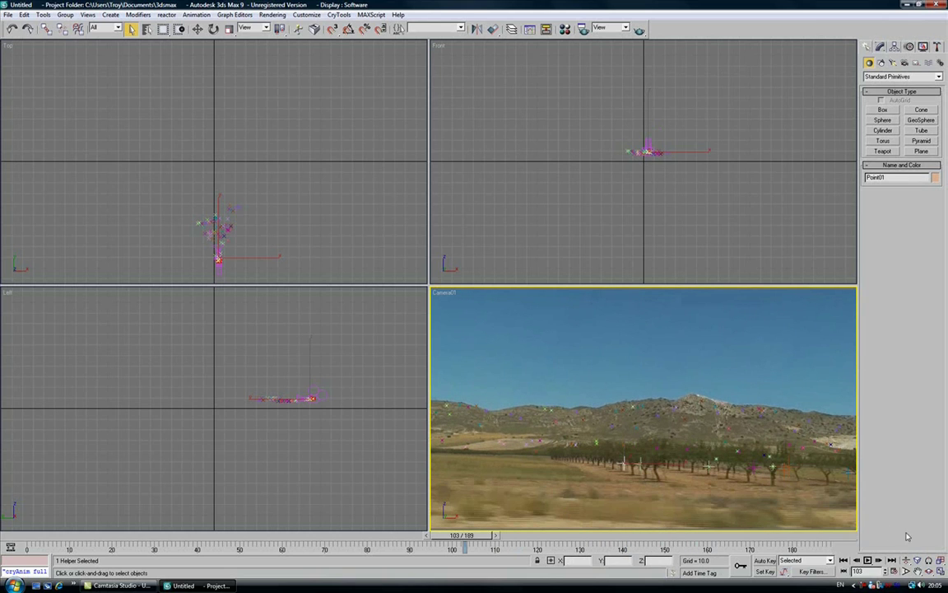
pyautogui.click(844, 561)
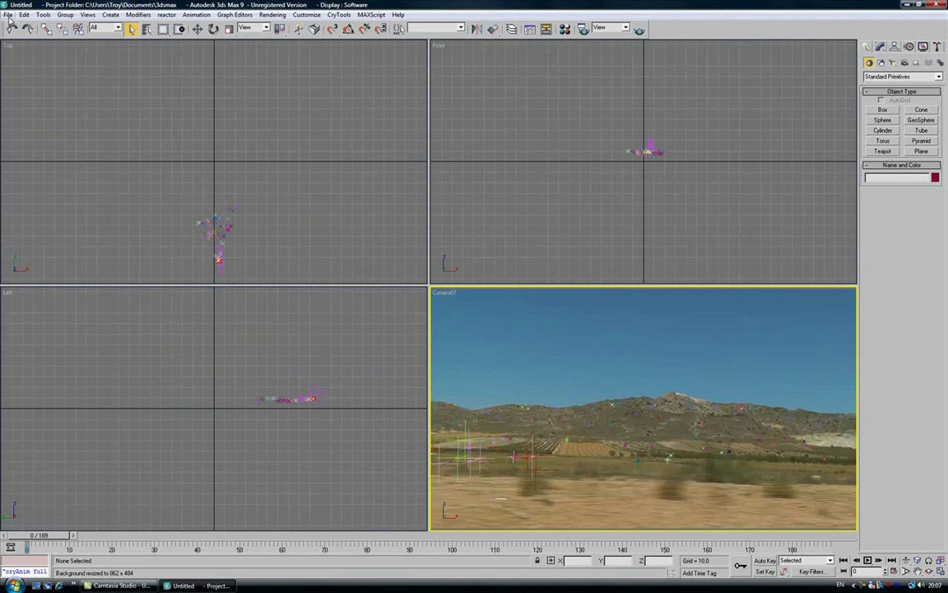
# - Import exceeder_full.3DS from Documents, merging its objects with the current scene and declining to match the file's animation length
pyautogui.click(7, 15)
pyautogui.click(51, 229)
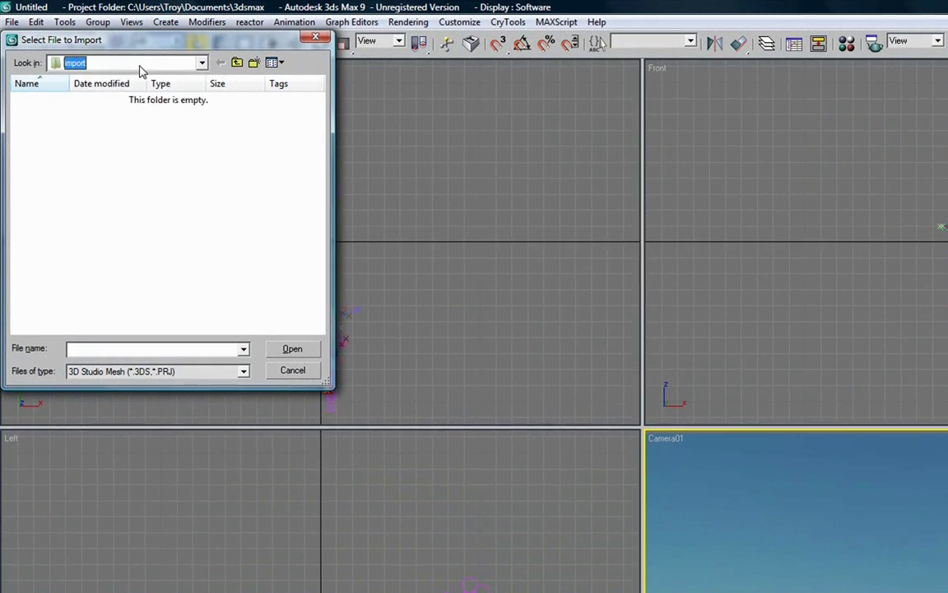
pyautogui.click(93, 45)
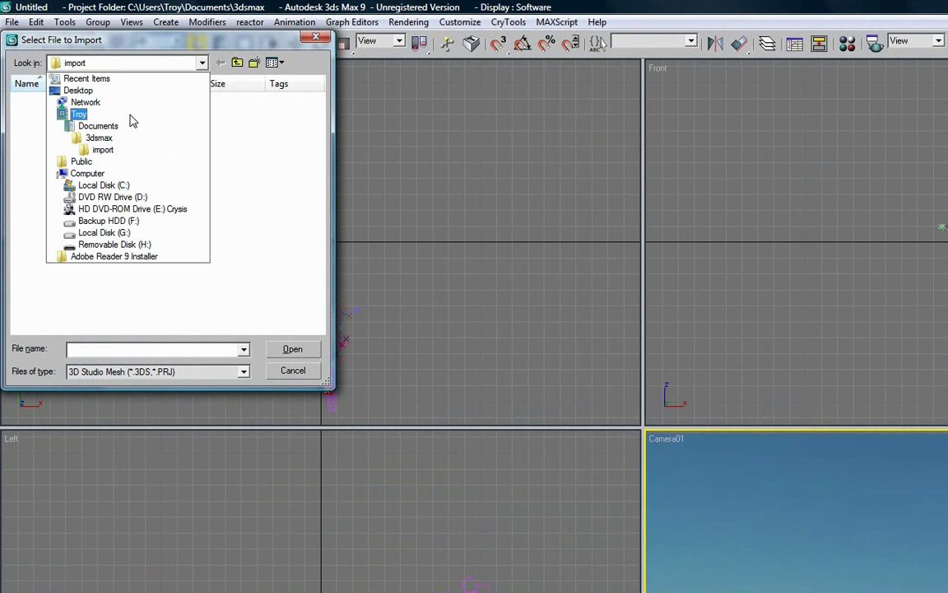
pyautogui.click(115, 126)
pyautogui.click(67, 206)
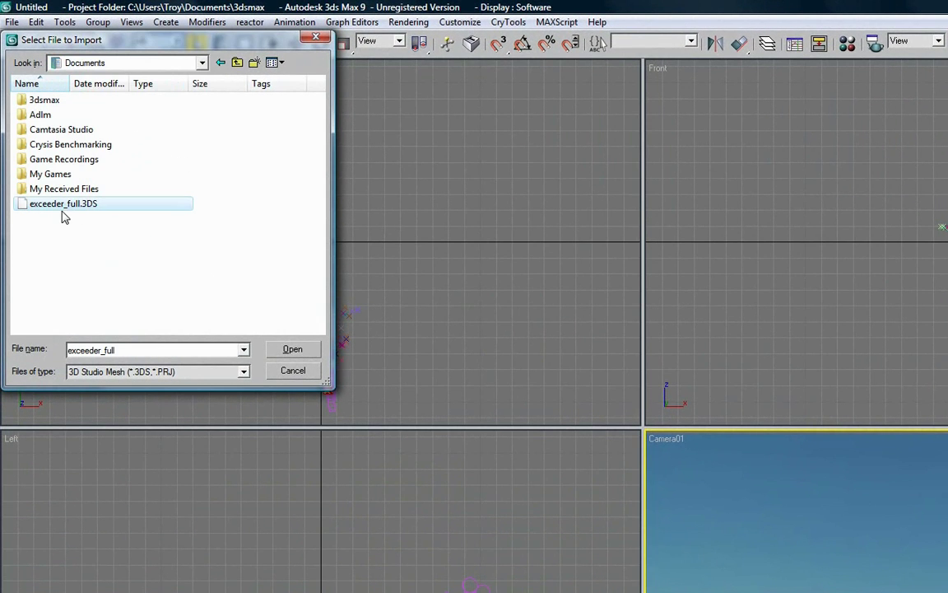
pyautogui.click(293, 349)
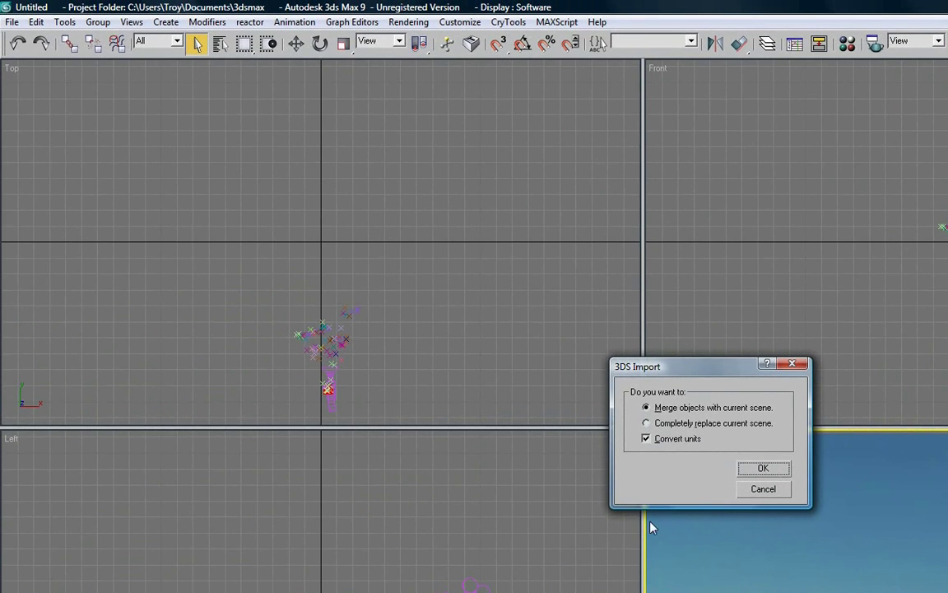
pyautogui.click(764, 469)
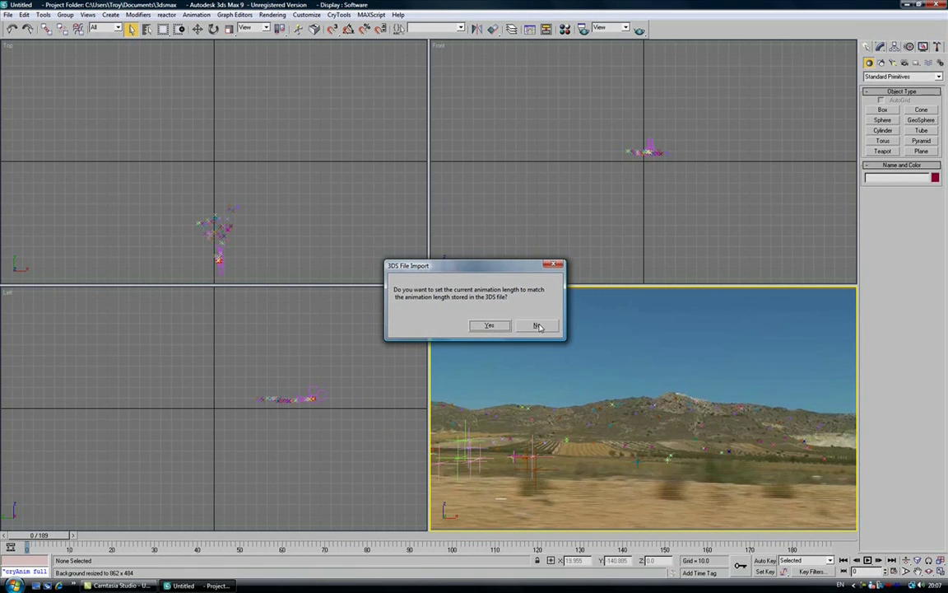
pyautogui.click(538, 326)
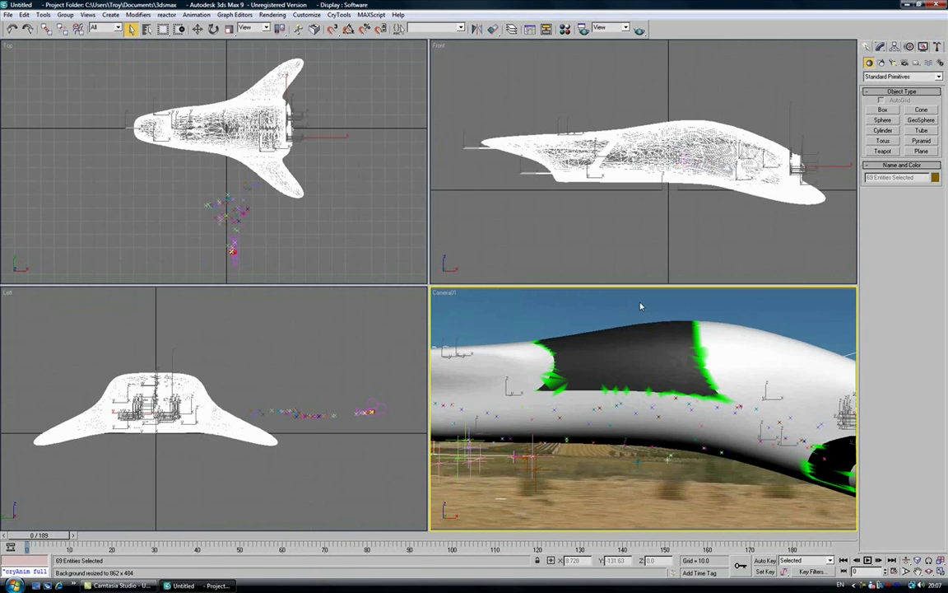
# - Move the imported spaceship away from the camera along the Y axis in the Top view
pyautogui.scroll(-8, 331, 370)
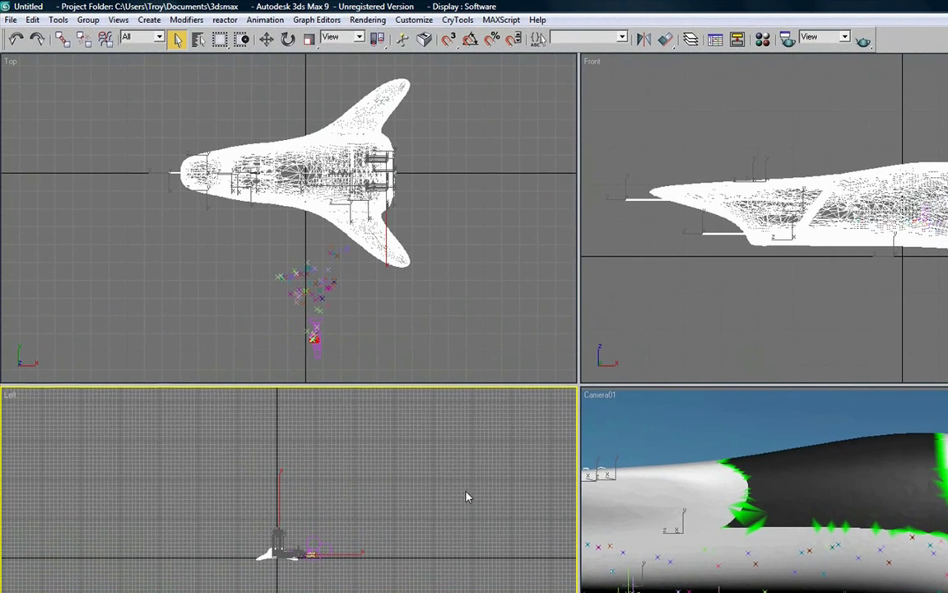
pyautogui.scroll(1, 240, 424)
pyautogui.scroll(-6, 358, 289)
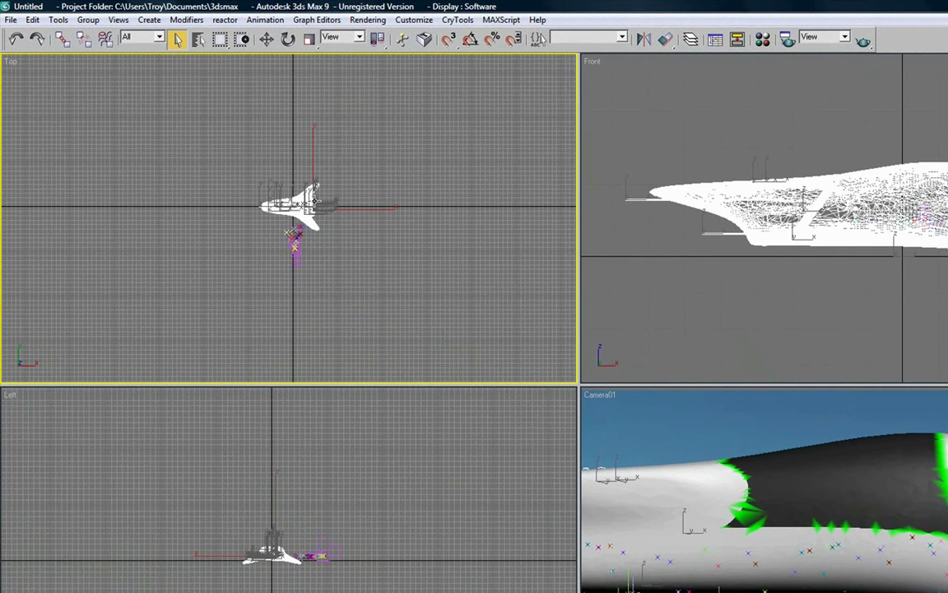
pyautogui.rightClick(309, 206)
pyautogui.click(318, 216)
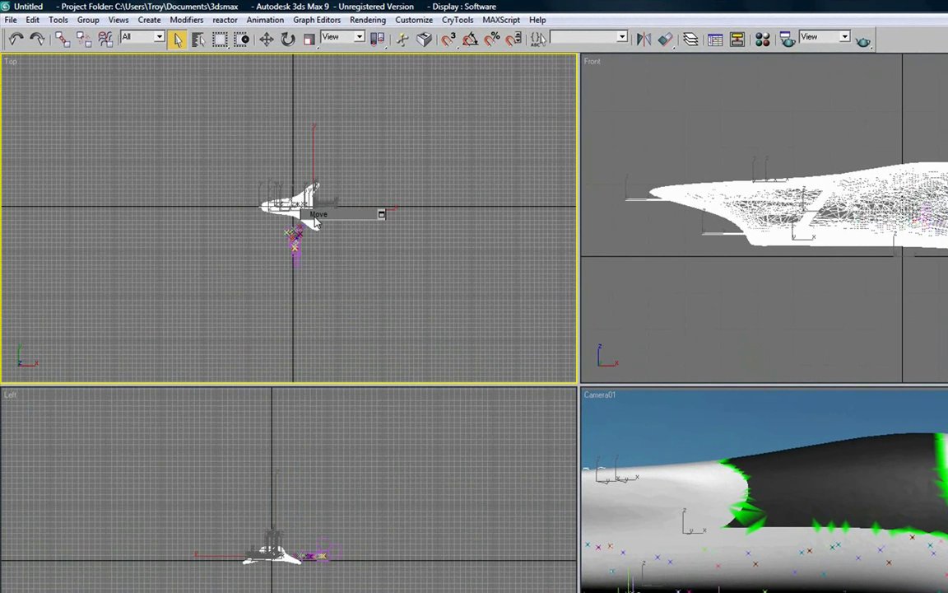
pyautogui.moveTo(305, 150); pyautogui.dragTo(318, 47)
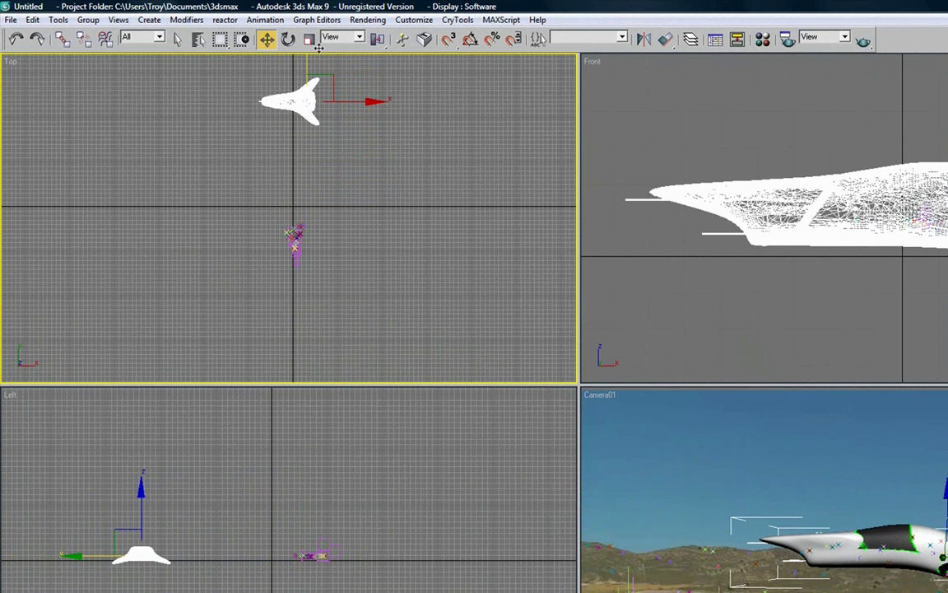
# - Play the animation in the Camera01 view to check the spaceship against the footage, stop it and return to frame 0
pyautogui.rightClick(722, 473)
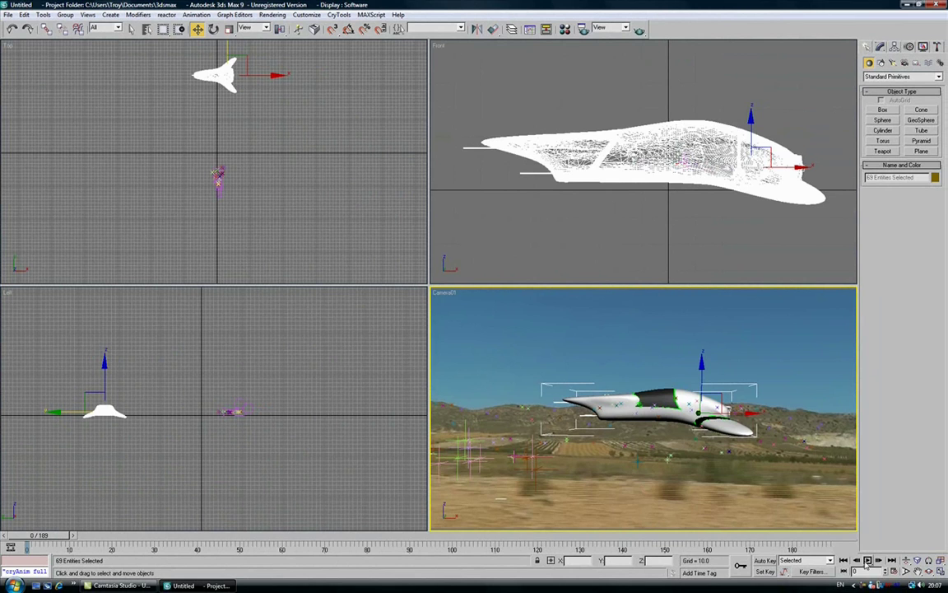
pyautogui.click(867, 560)
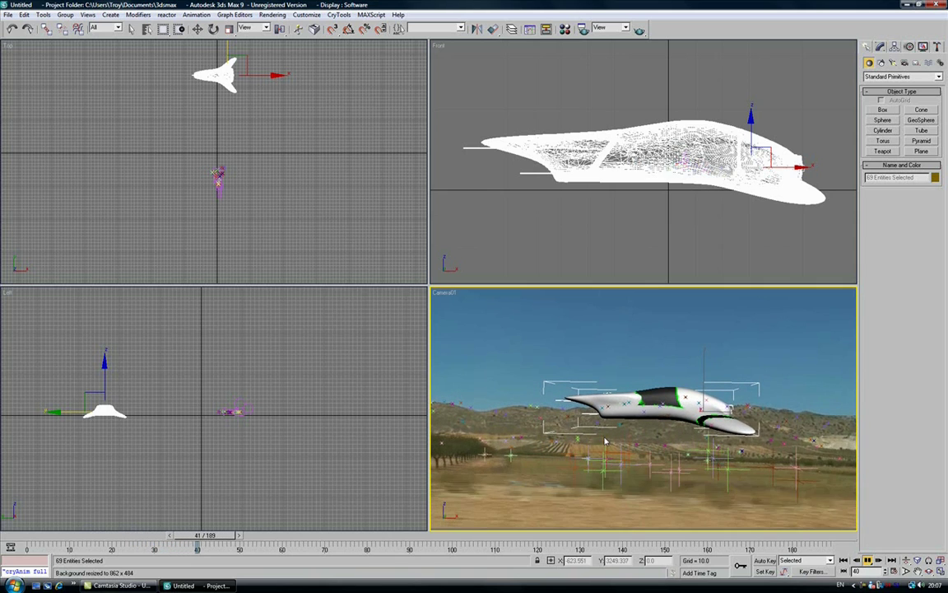
pyautogui.click(867, 560)
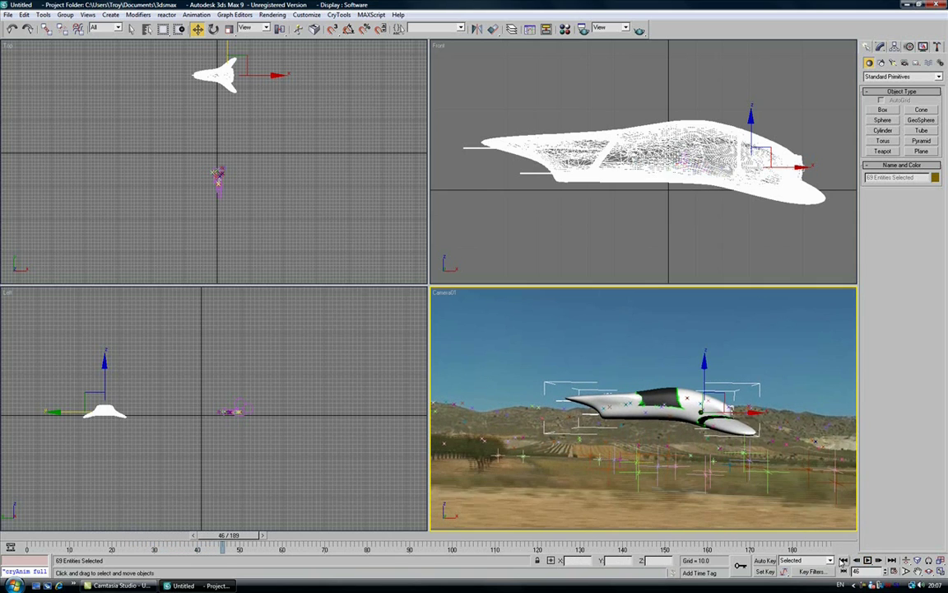
pyautogui.click(843, 561)
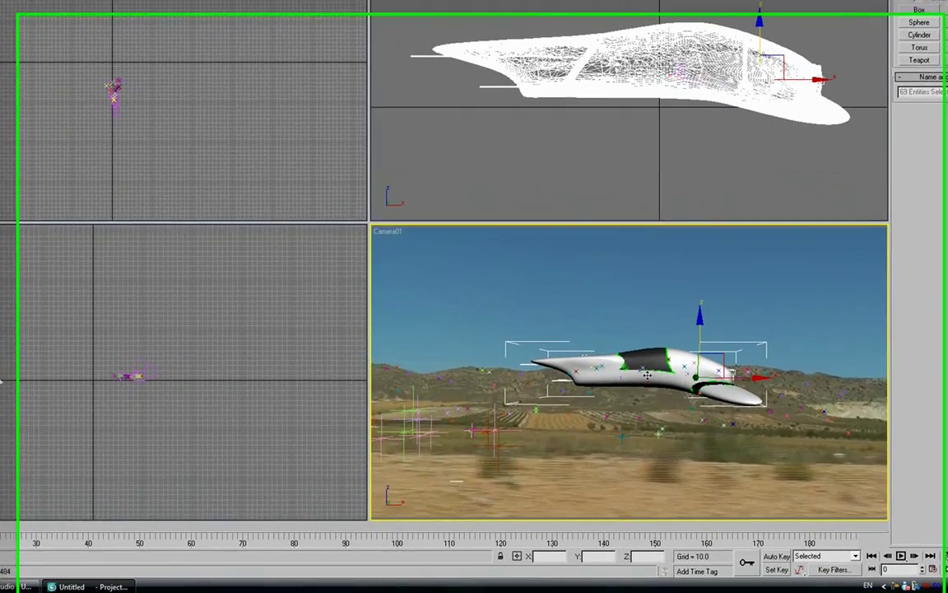
# - Move the spaceship much farther from the camera and towards positive X in the Top view
pyautogui.moveTo(233, 177); pyautogui.dragTo(223, 195, button='middle')
pyautogui.moveTo(102, 99); pyautogui.dragTo(9, 167, button='middle')
pyautogui.scroll(-2, 153, 143)
pyautogui.scroll(-2, 160, 90)
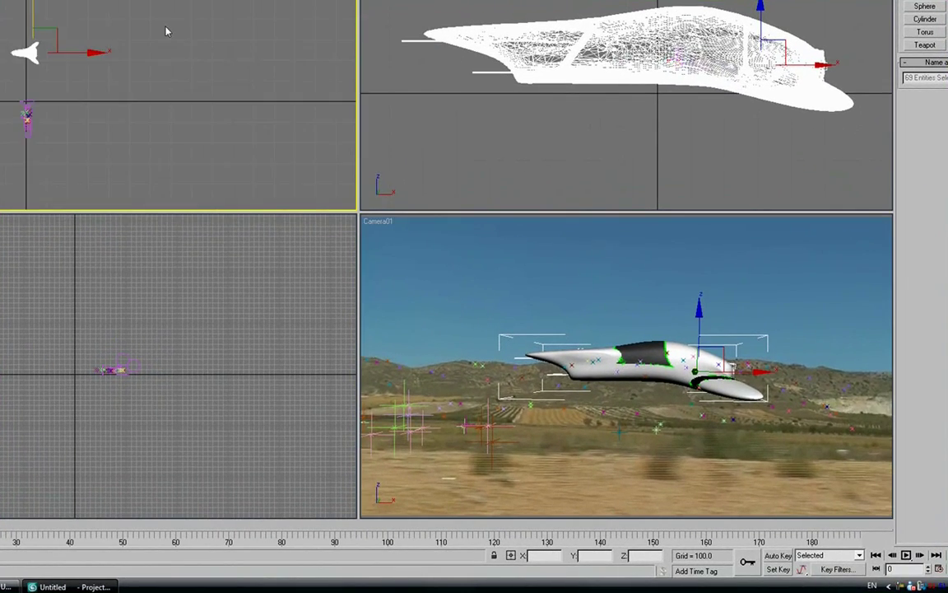
pyautogui.moveTo(168, 30); pyautogui.dragTo(112, 82, button='middle')
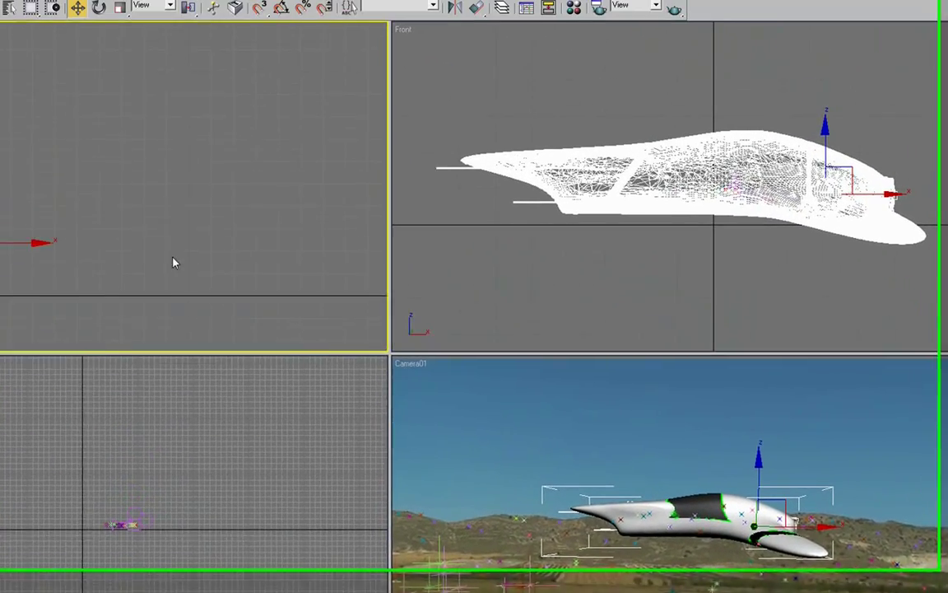
pyautogui.scroll(-2, 173, 262)
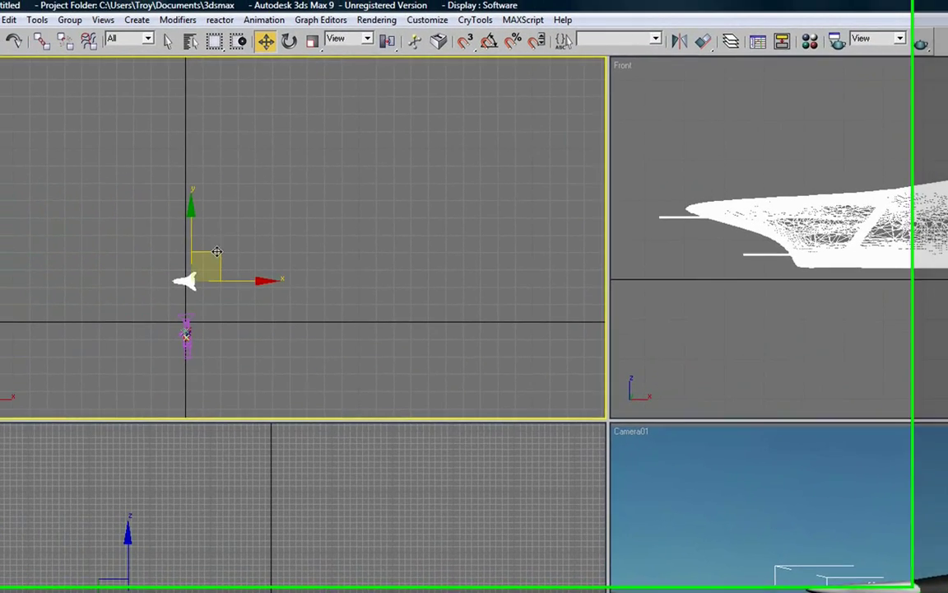
pyautogui.moveTo(36, 217); pyautogui.dragTo(85, 165)
pyautogui.moveTo(304, 195); pyautogui.dragTo(322, 19)
pyautogui.moveTo(350, 177); pyautogui.dragTo(299, 268, button='middle')
pyautogui.scroll(-3, 299, 268)
pyautogui.moveTo(311, 162); pyautogui.dragTo(322, 105)
# - Raise the spaceship vertically in the Left view so it flies above the mountain ridge in Camera01
pyautogui.moveTo(856, 206); pyautogui.dragTo(742, 188, button='middle')
pyautogui.scroll(-3, 713, 222)
pyautogui.scroll(-3, 700, 233)
pyautogui.scroll(6, 701, 233)
pyautogui.scroll(4, 742, 188)
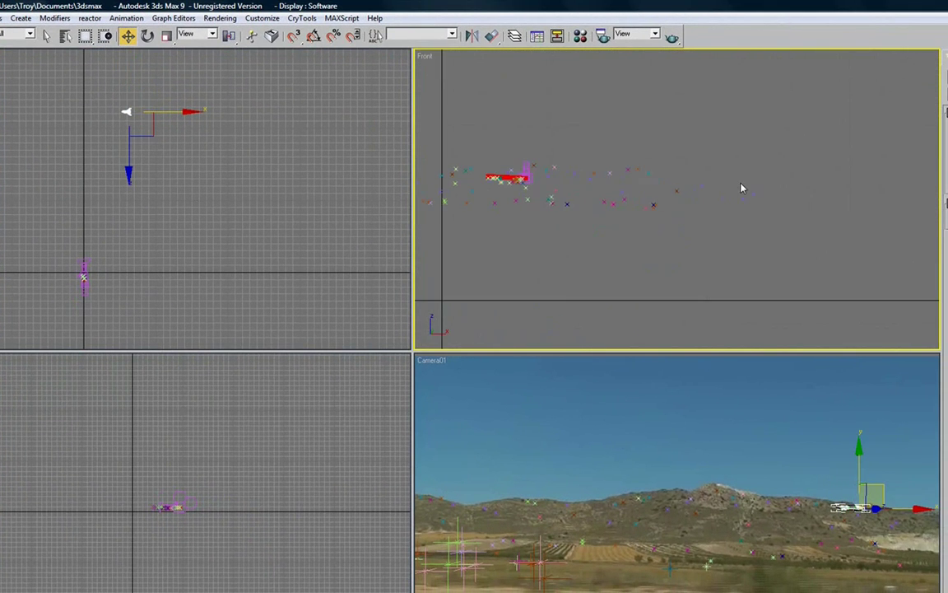
pyautogui.moveTo(645, 263); pyautogui.dragTo(766, 237, button='middle')
pyautogui.scroll(2, 766, 237)
pyautogui.moveTo(677, 195); pyautogui.dragTo(805, 259, button='middle')
pyautogui.scroll(-5, 805, 259)
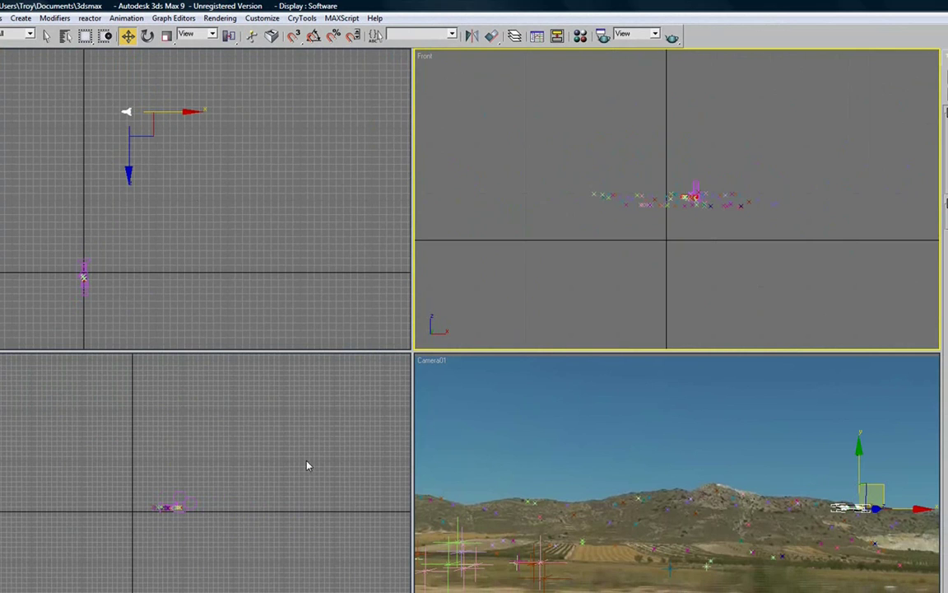
pyautogui.middleClick(306, 469)
pyautogui.scroll(-4, 304, 478)
pyautogui.scroll(-3, 174, 512)
pyautogui.scroll(1, 168, 504)
pyautogui.scroll(-2, 168, 504)
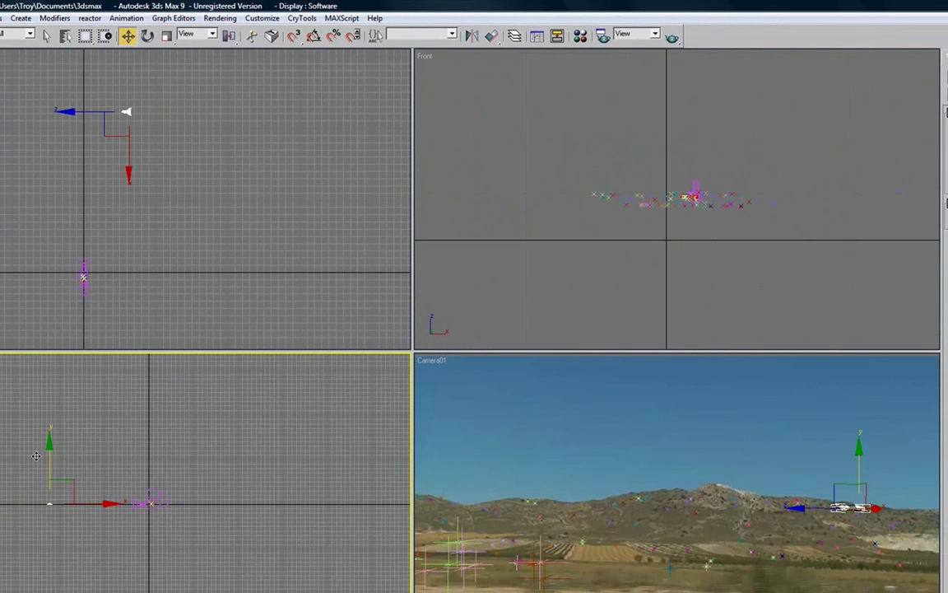
pyautogui.moveTo(50, 456); pyautogui.dragTo(51, 445)
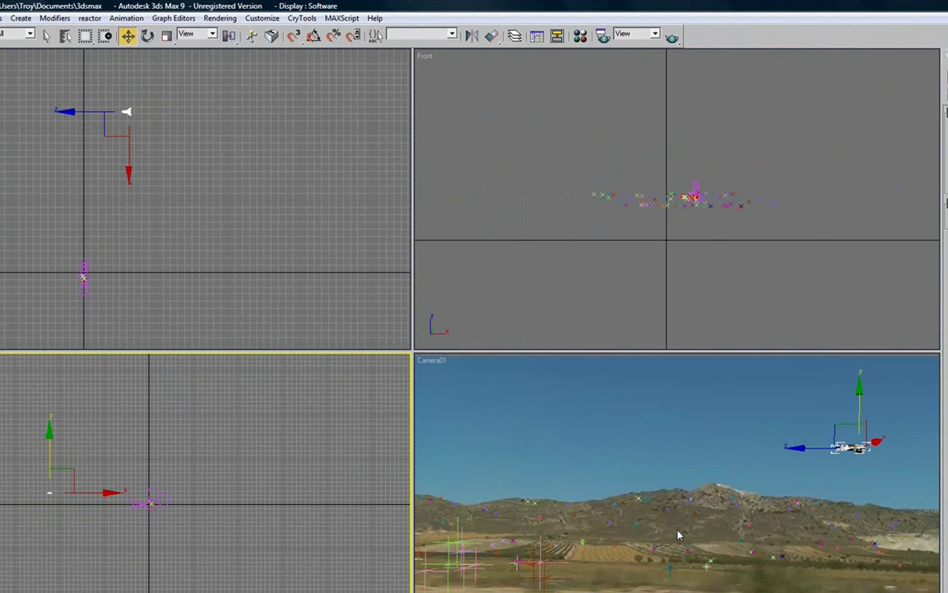
pyautogui.middleClick(861, 483)
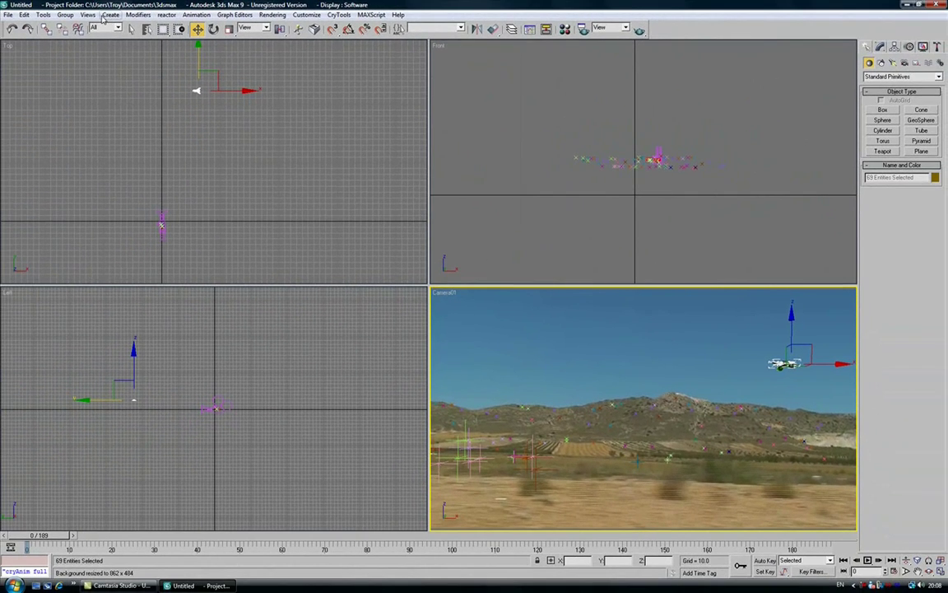
# - Group all the selected spaceship objects, accepting the default group name
pyautogui.click(66, 16)
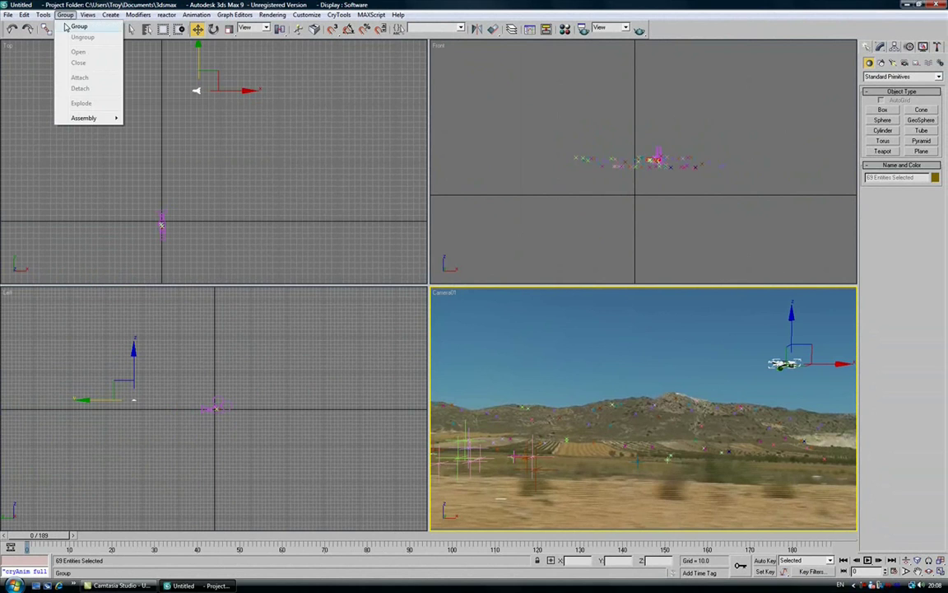
pyautogui.click(78, 25)
pyautogui.click(482, 308)
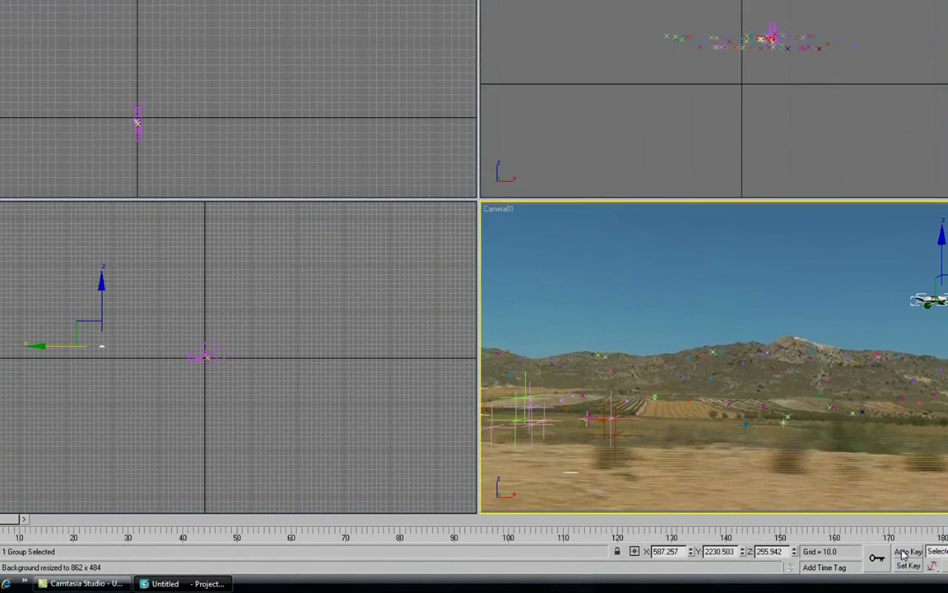
# - Turn on Auto Key and preview the footage up to frame 120, returning to frame 0
pyautogui.click(909, 551)
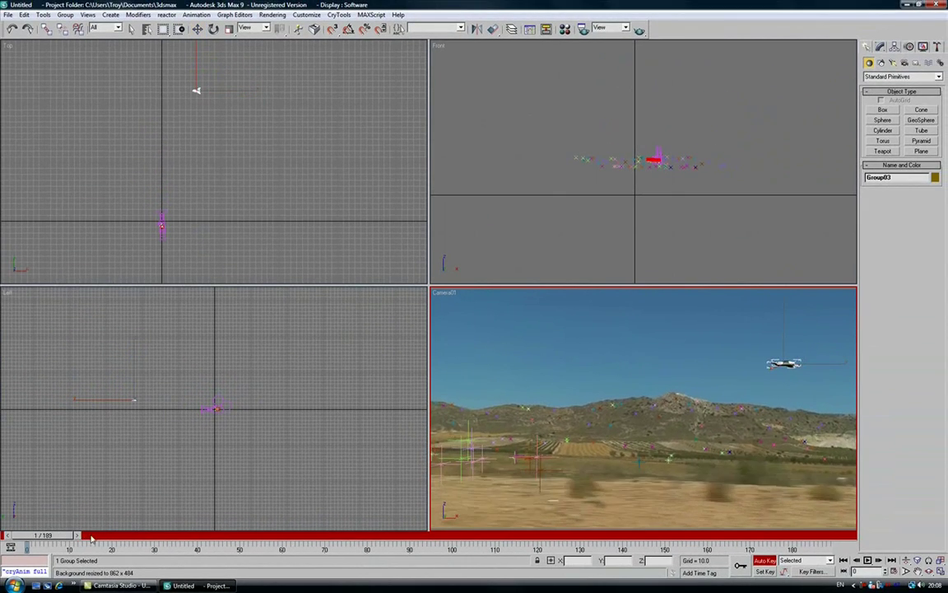
pyautogui.moveTo(93, 537); pyautogui.dragTo(354, 535)
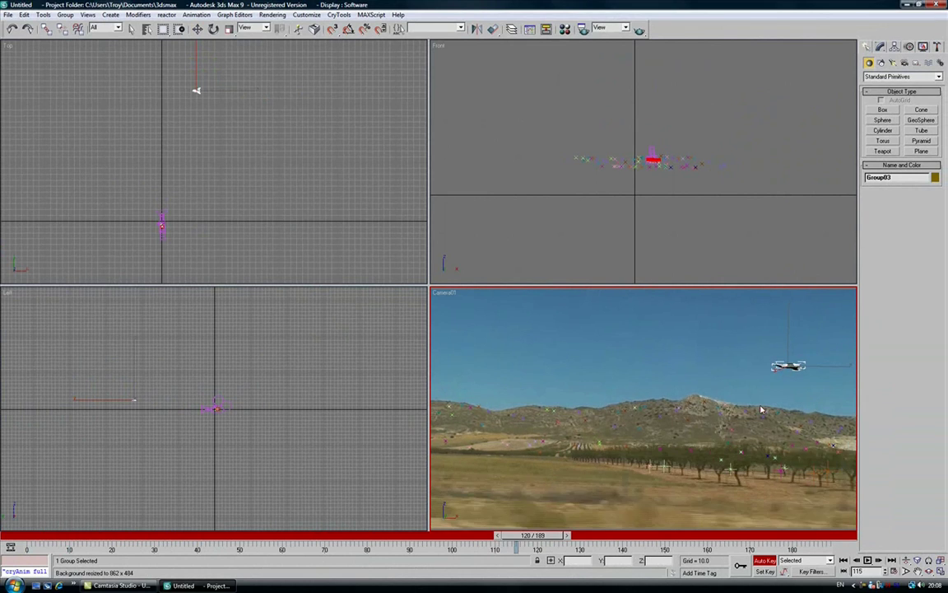
pyautogui.press('w')
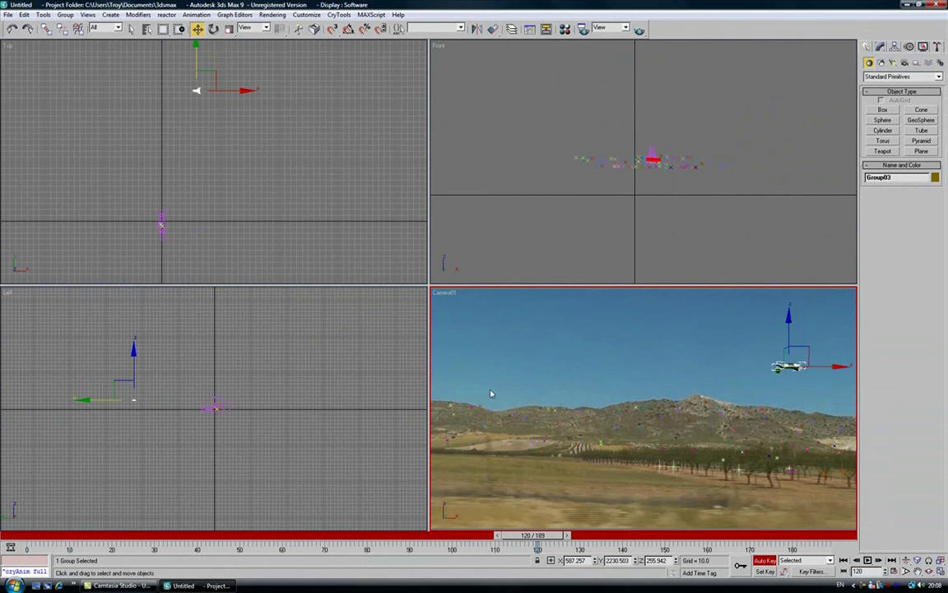
pyautogui.click(843, 560)
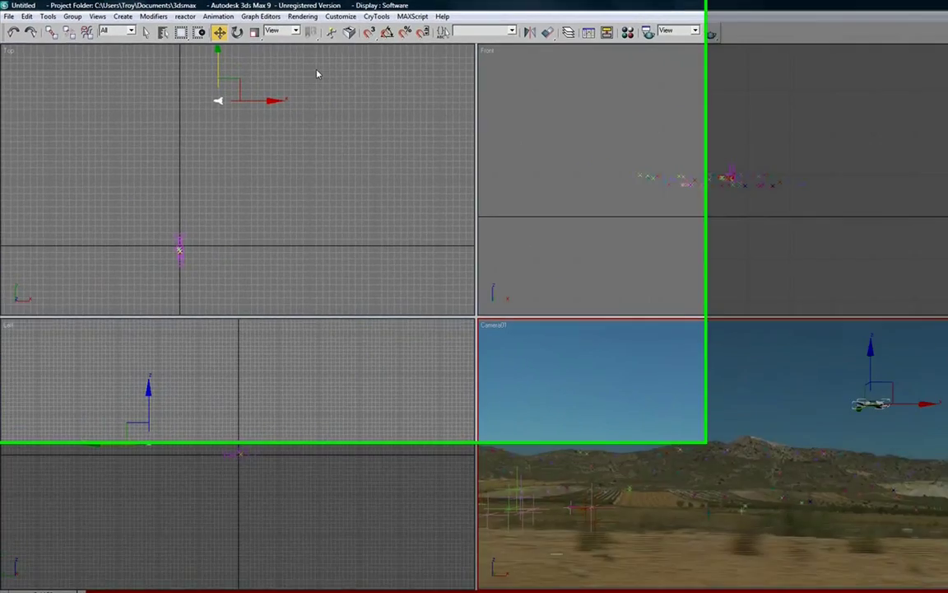
pyautogui.rightClick(77, 61)
pyautogui.moveTo(319, 114); pyautogui.dragTo(245, 130)
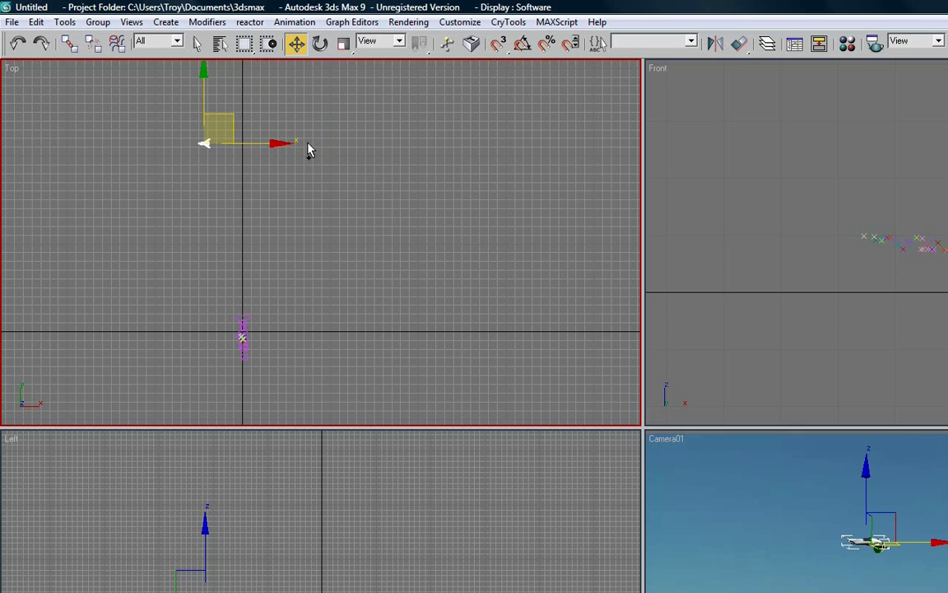
pyautogui.moveTo(309, 149); pyautogui.dragTo(321, 130)
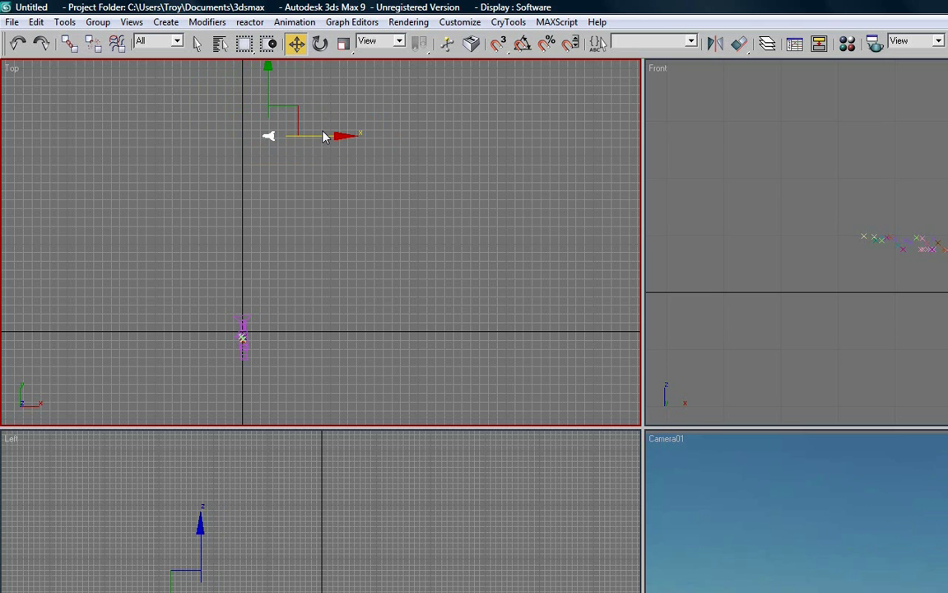
pyautogui.moveTo(337, 140); pyautogui.dragTo(364, 138)
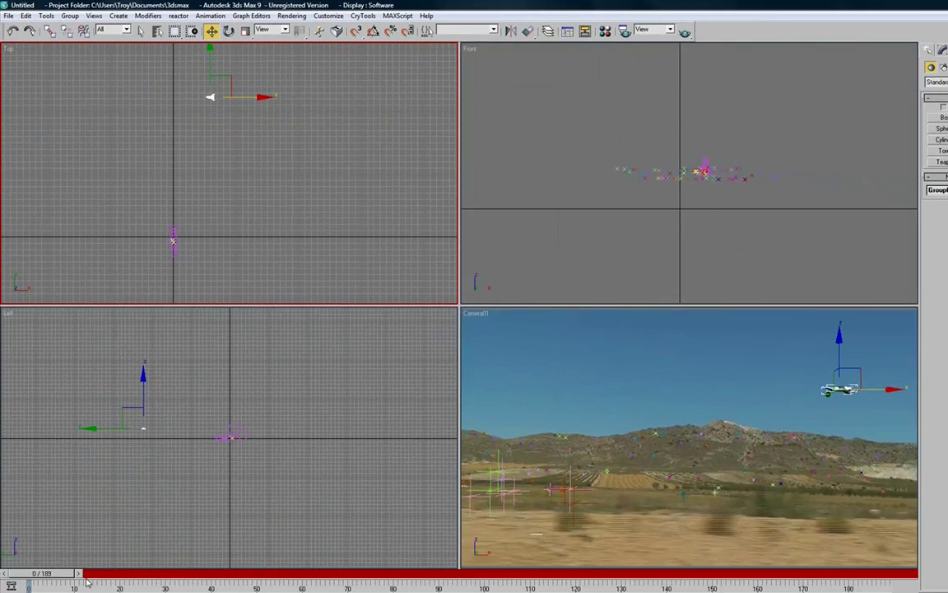
# - At frame 30, key the spaceship's position by sliding it along negative X in the Top view to about X 233.5
pyautogui.moveTo(80, 539); pyautogui.dragTo(185, 548)
pyautogui.press('w')
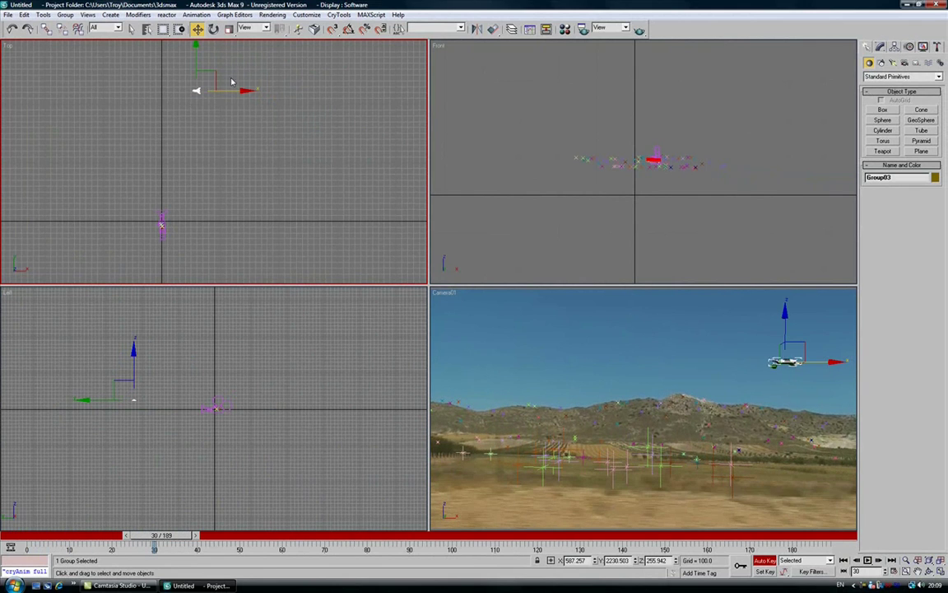
pyautogui.moveTo(231, 91); pyautogui.dragTo(216, 97)
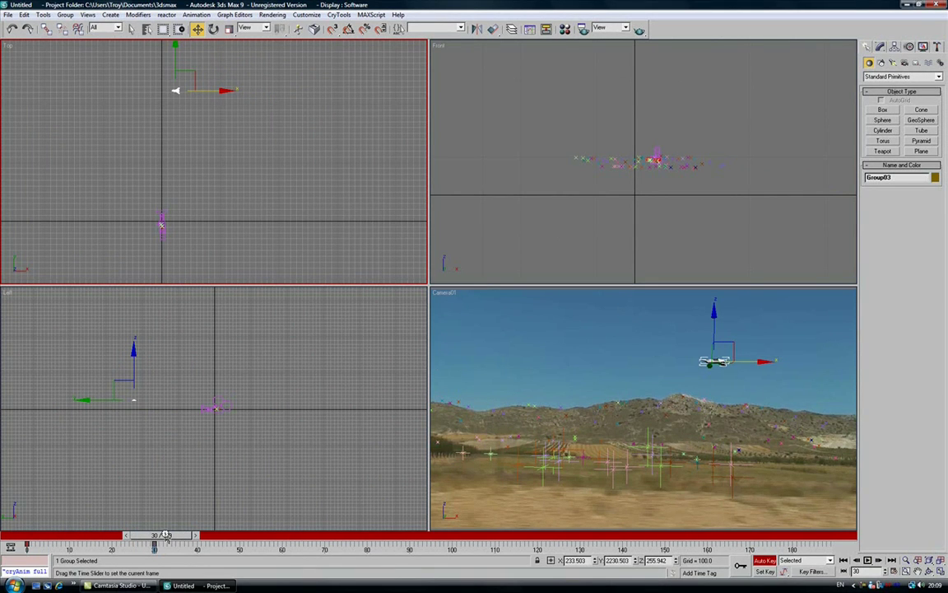
# - At frame 73, bring the spaceship close to the camera using the Top and Left views, to about X 15, Y 229, Z 25
pyautogui.moveTo(165, 536); pyautogui.dragTo(346, 543)
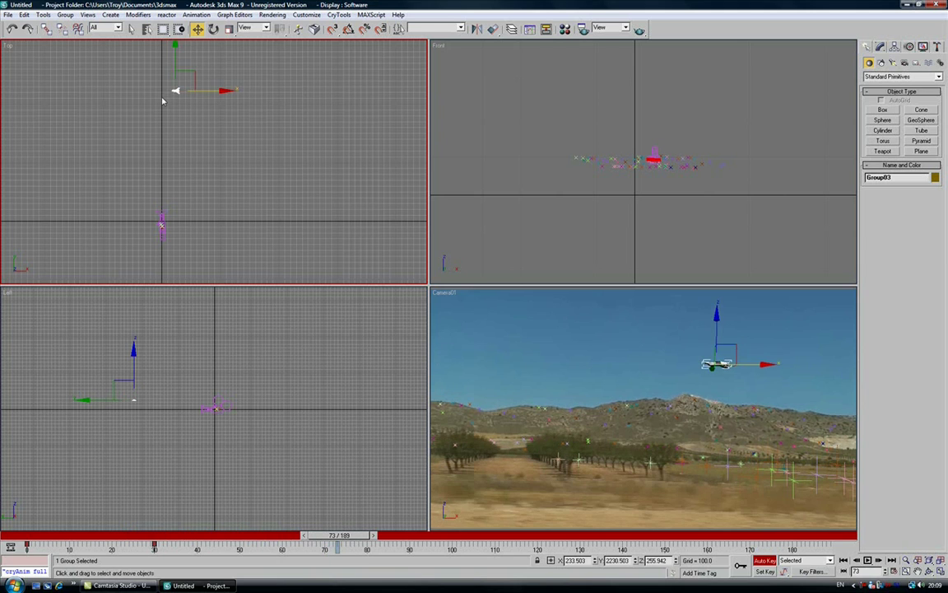
pyautogui.moveTo(174, 51); pyautogui.dragTo(171, 133)
pyautogui.rightClick(278, 516)
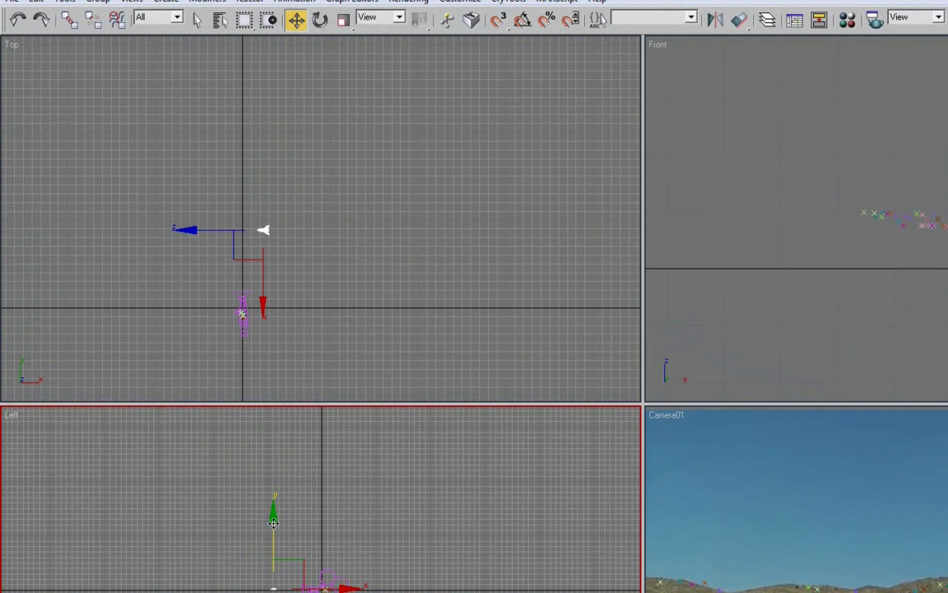
pyautogui.rightClick(211, 219)
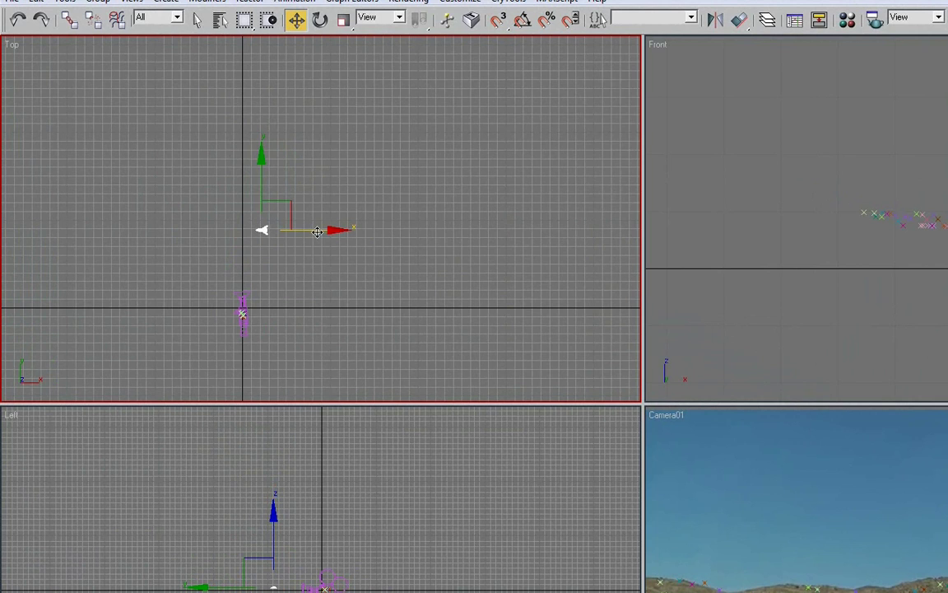
pyautogui.moveTo(314, 234); pyautogui.dragTo(303, 238)
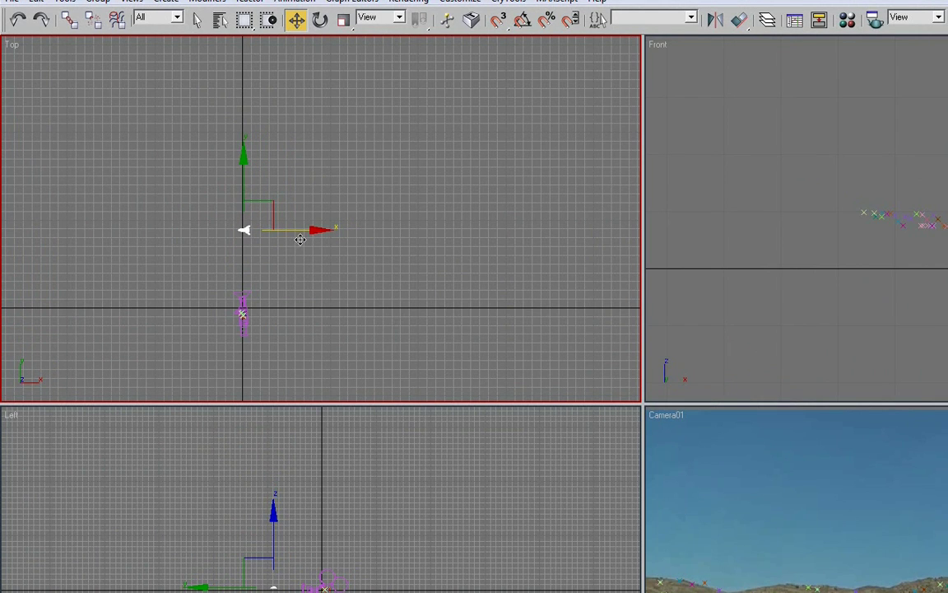
pyautogui.moveTo(241, 161); pyautogui.dragTo(241, 218)
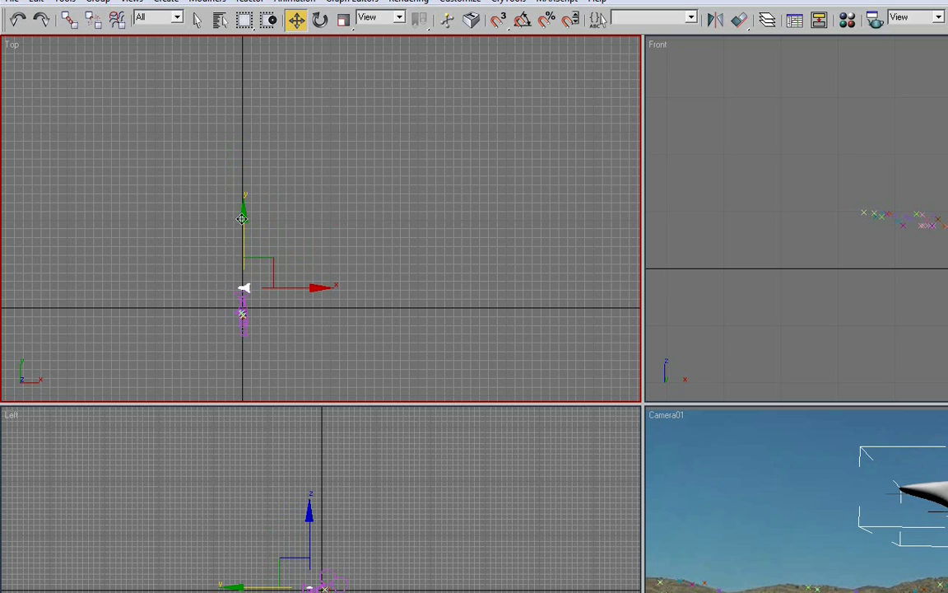
pyautogui.rightClick(333, 537)
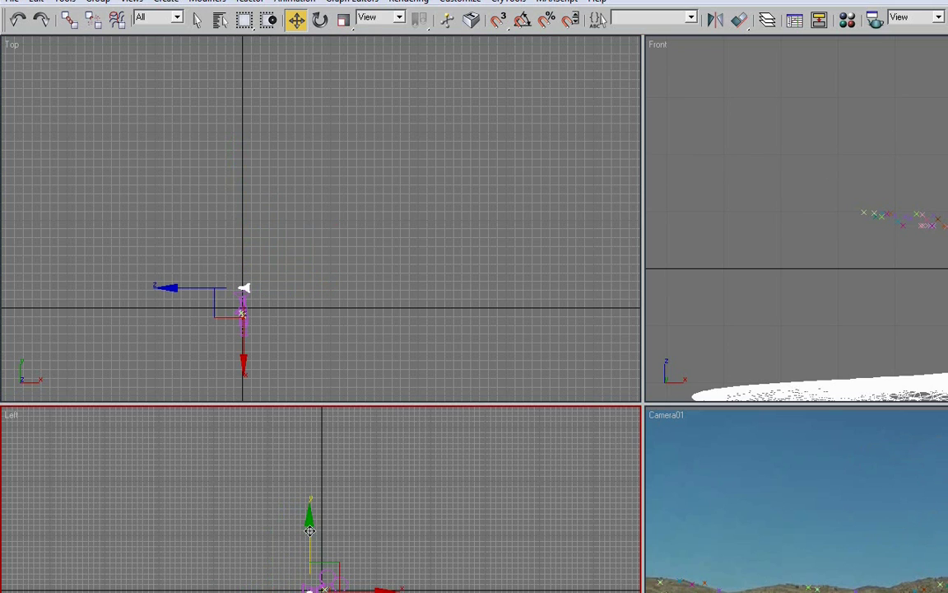
pyautogui.moveTo(309, 531); pyautogui.dragTo(309, 527)
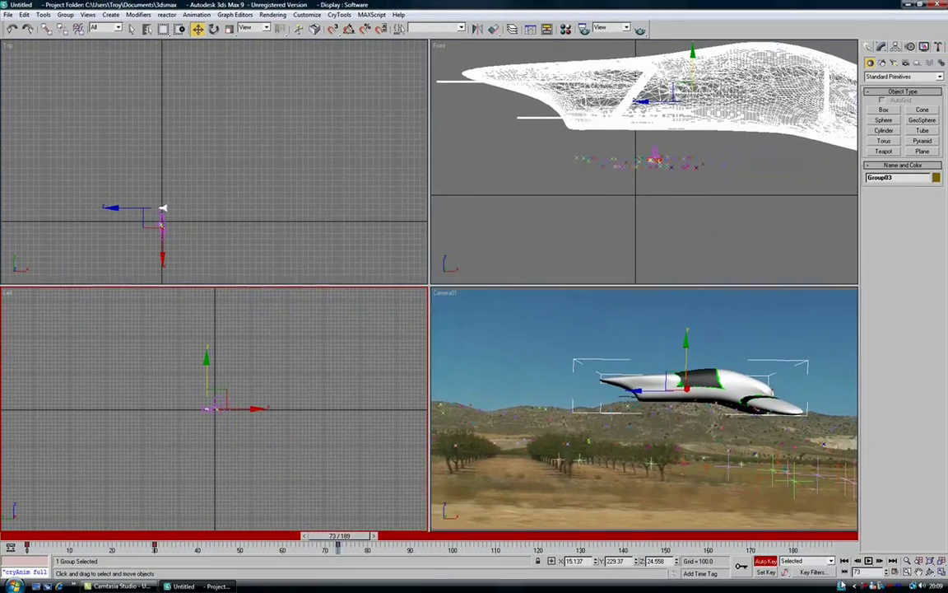
# - Play the animation from frame 0 in the Camera01 view to check the spaceship's flight, then stop playback
pyautogui.click(867, 559)
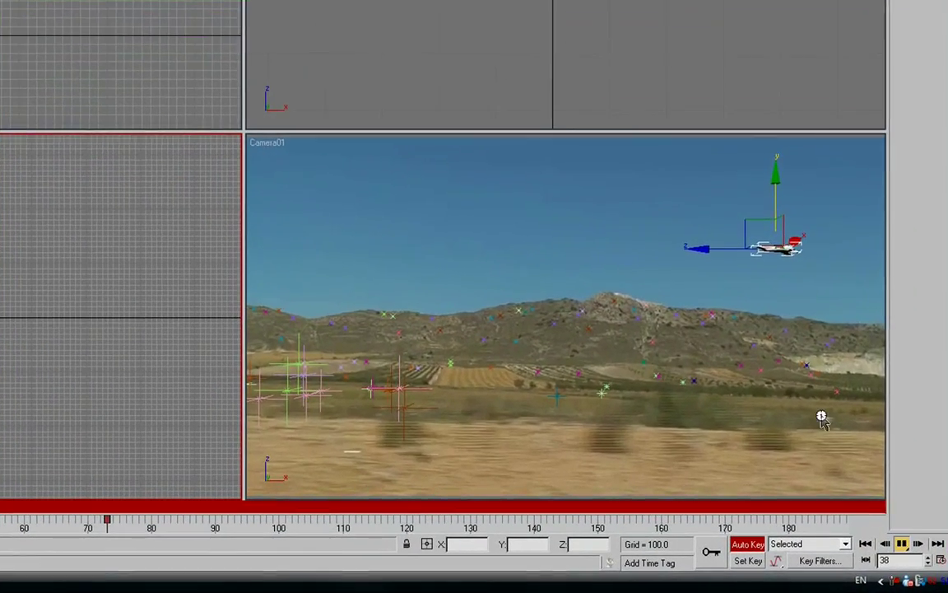
pyautogui.rightClick(785, 434)
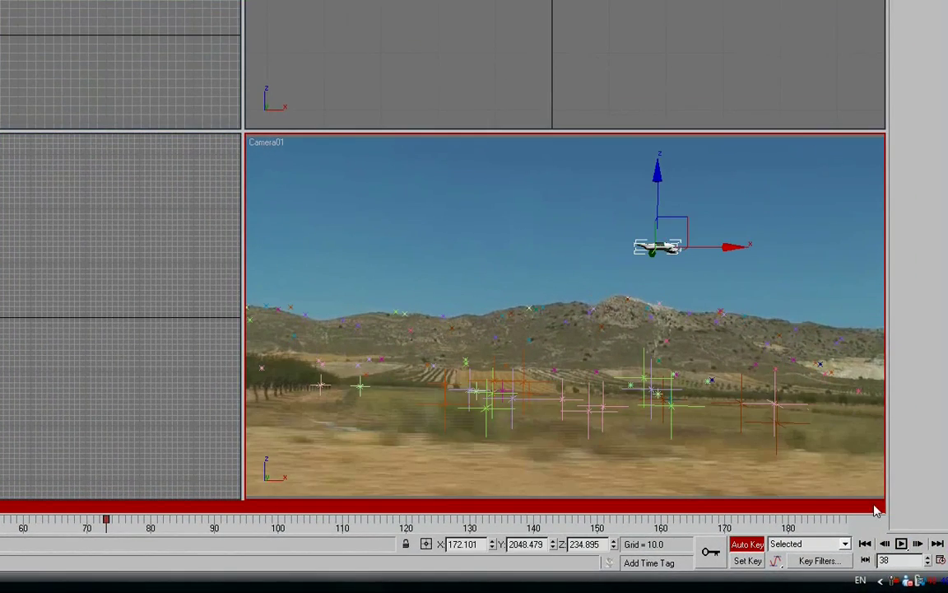
pyautogui.click(868, 561)
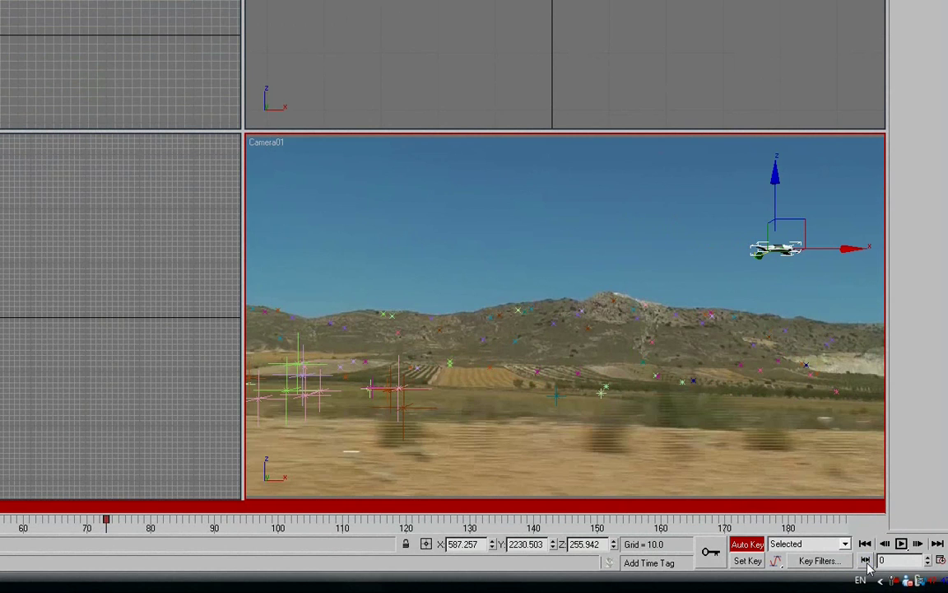
pyautogui.click(902, 544)
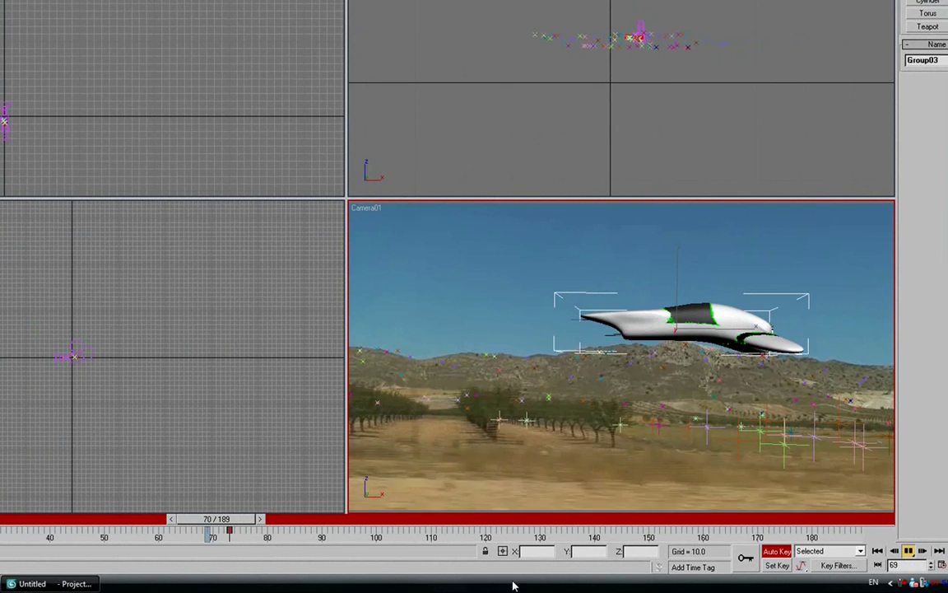
pyautogui.press('Escape')
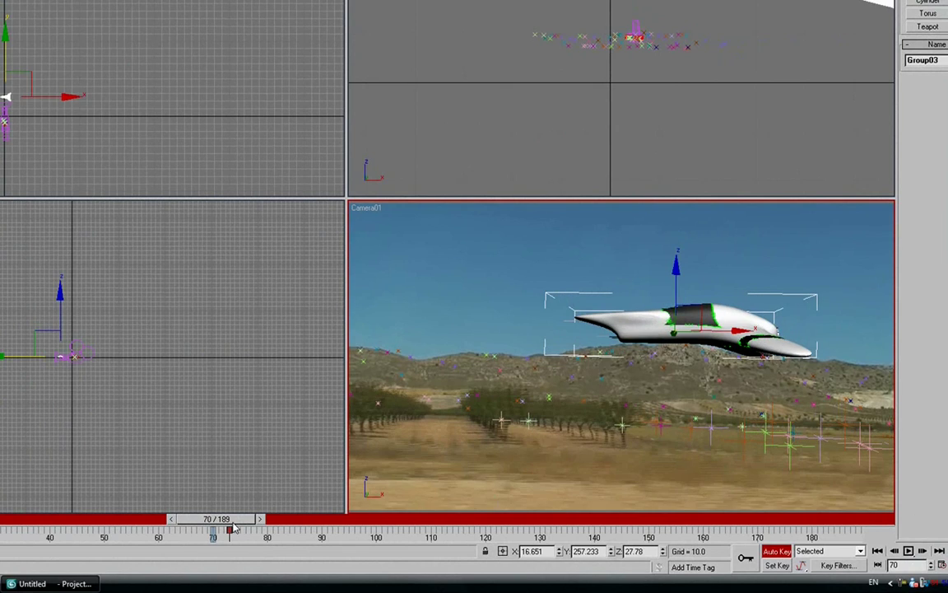
# - Return to the keyframe at frame 30 and display the spaceship group's motion parameters
pyautogui.moveTo(234, 520)
pyautogui.mouseDown()
pyautogui.moveTo(106, 520)
pyautogui.moveTo(240, 530)
pyautogui.mouseUp()
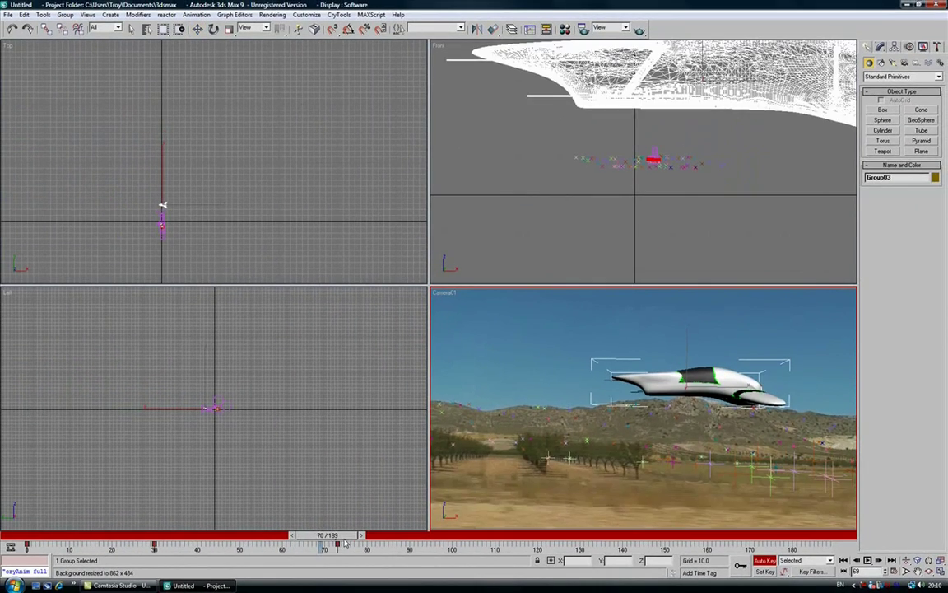
pyautogui.moveTo(346, 544); pyautogui.dragTo(172, 537)
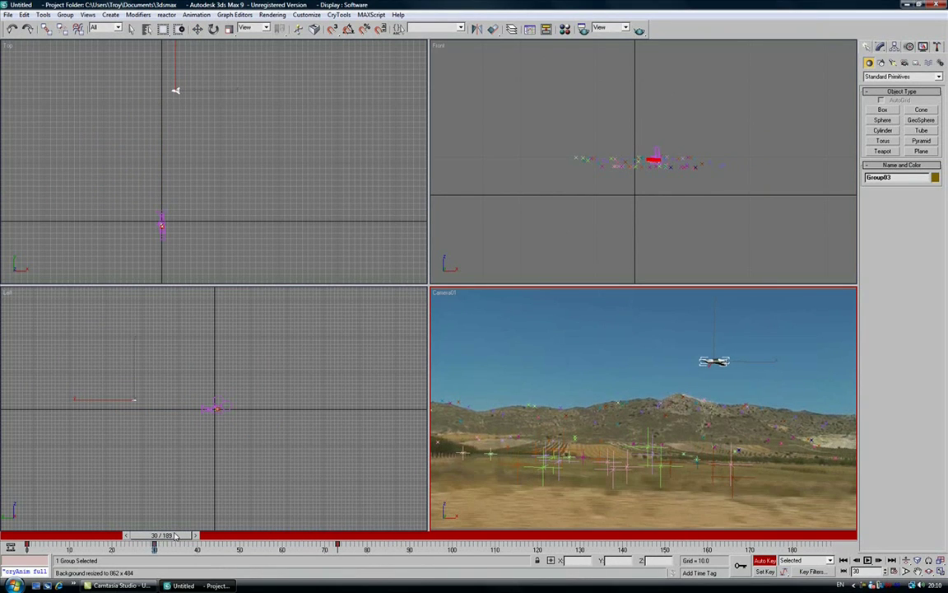
pyautogui.press('w')
pyautogui.click(909, 46)
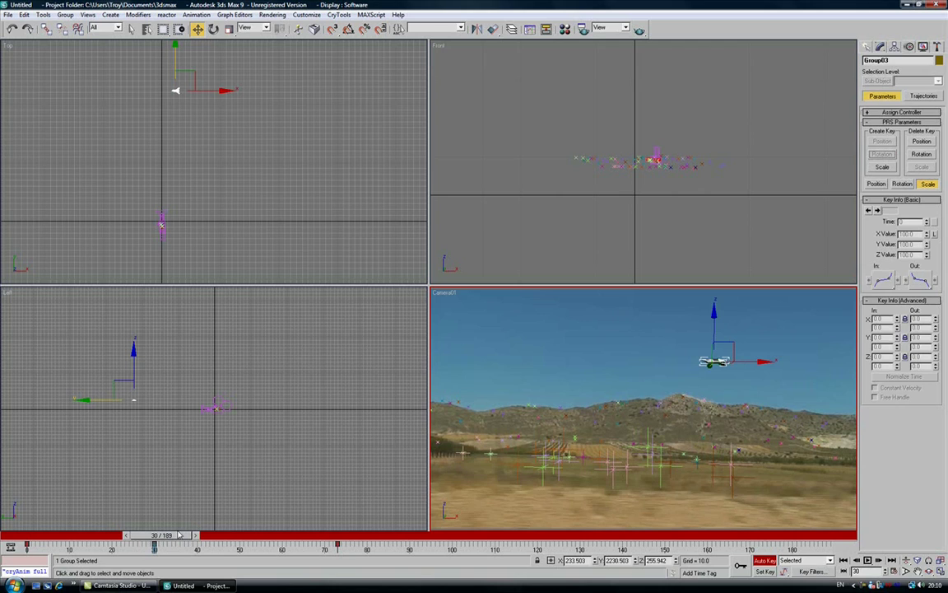
# - At frame 50, bank the spaceship by rotating it around its X axis to about 22 degrees in the Camera01 view
pyautogui.moveTo(172, 537); pyautogui.dragTo(254, 539)
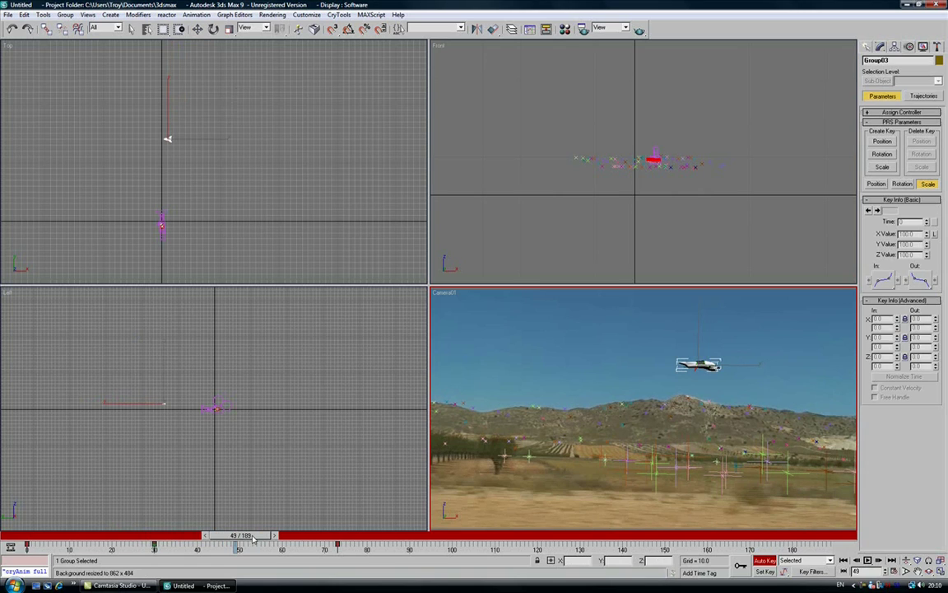
pyautogui.press('w')
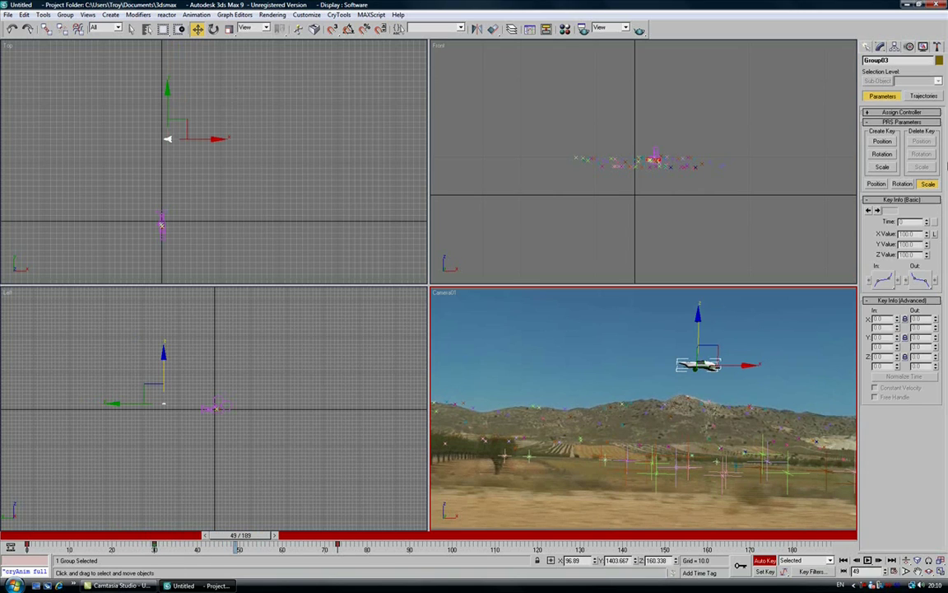
pyautogui.moveTo(267, 539); pyautogui.dragTo(272, 539)
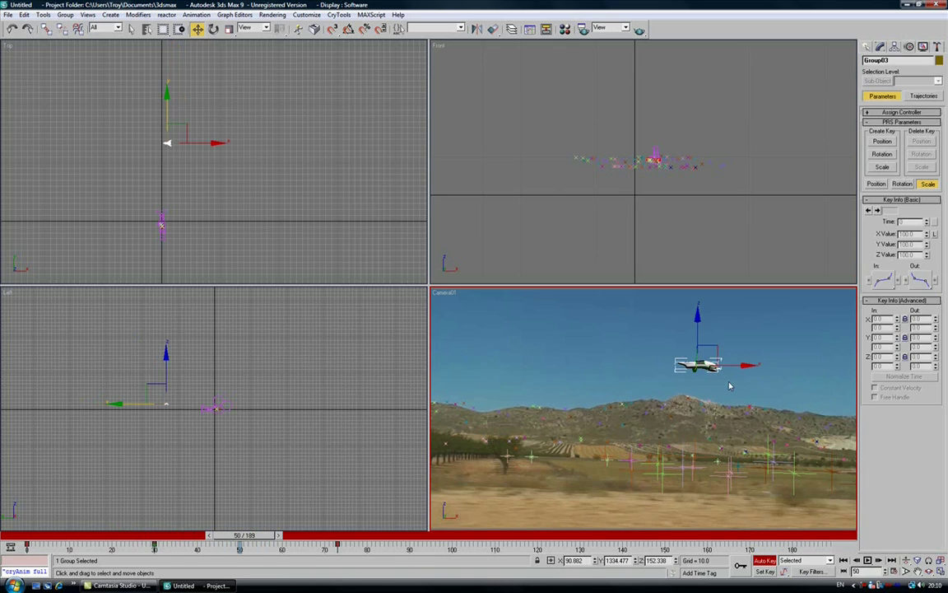
pyautogui.rightClick(712, 369)
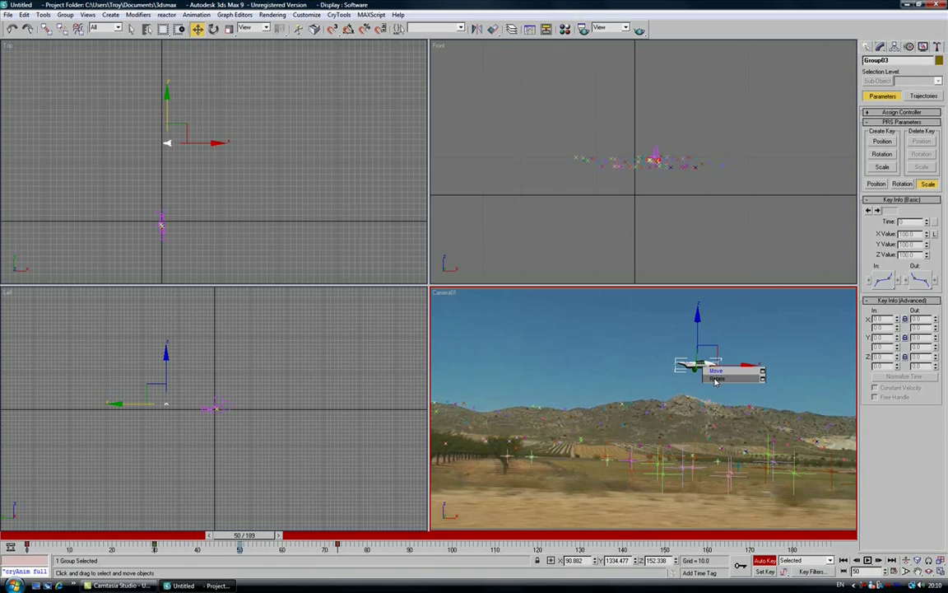
pyautogui.click(716, 379)
pyautogui.moveTo(699, 356); pyautogui.dragTo(700, 357)
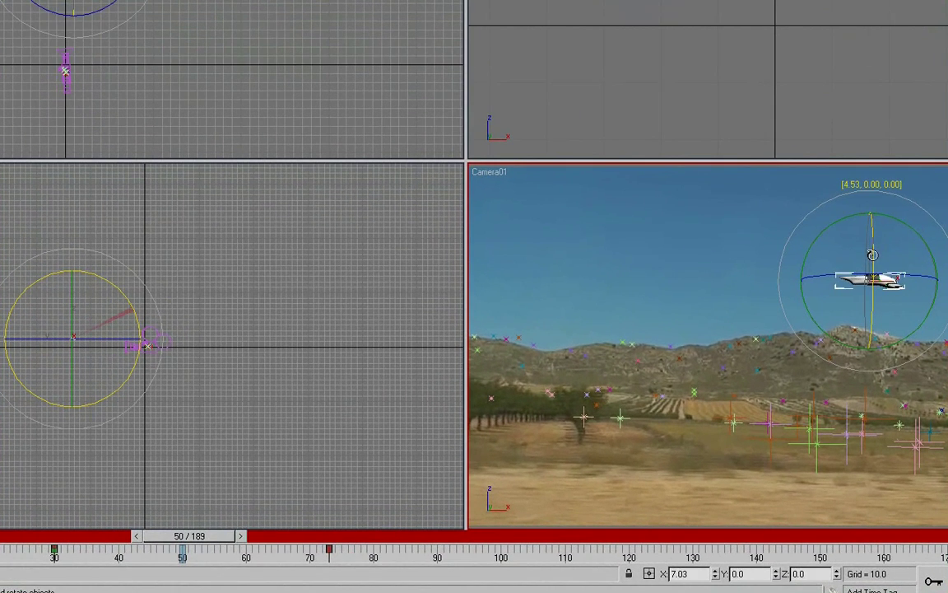
pyautogui.moveTo(872, 268); pyautogui.dragTo(902, 276)
# - Create a rotation key at frame 61 to hold the bank, and rotate the spaceship back towards level around X at frame 73
pyautogui.moveTo(227, 541); pyautogui.dragTo(316, 548)
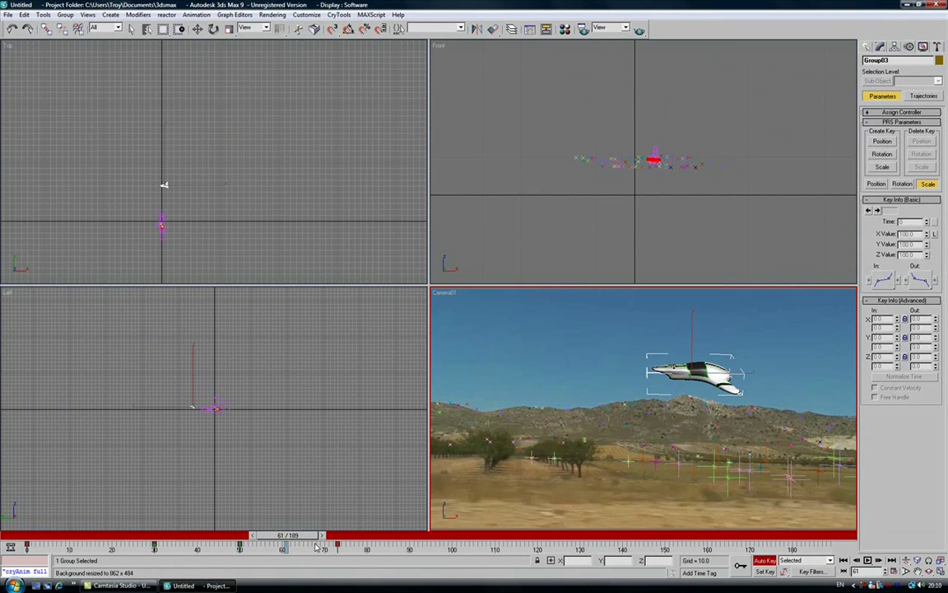
pyautogui.press('e')
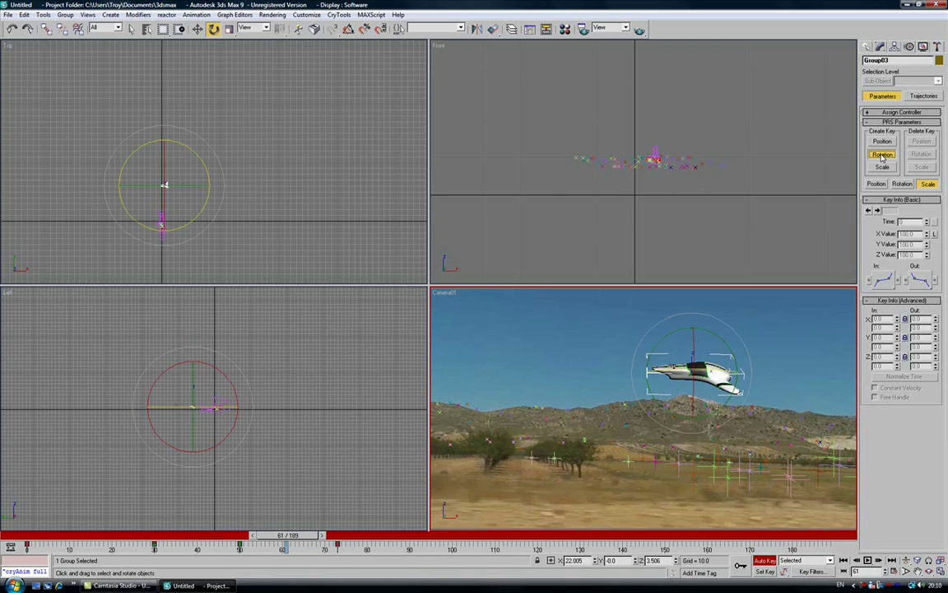
pyautogui.moveTo(294, 539); pyautogui.dragTo(350, 537)
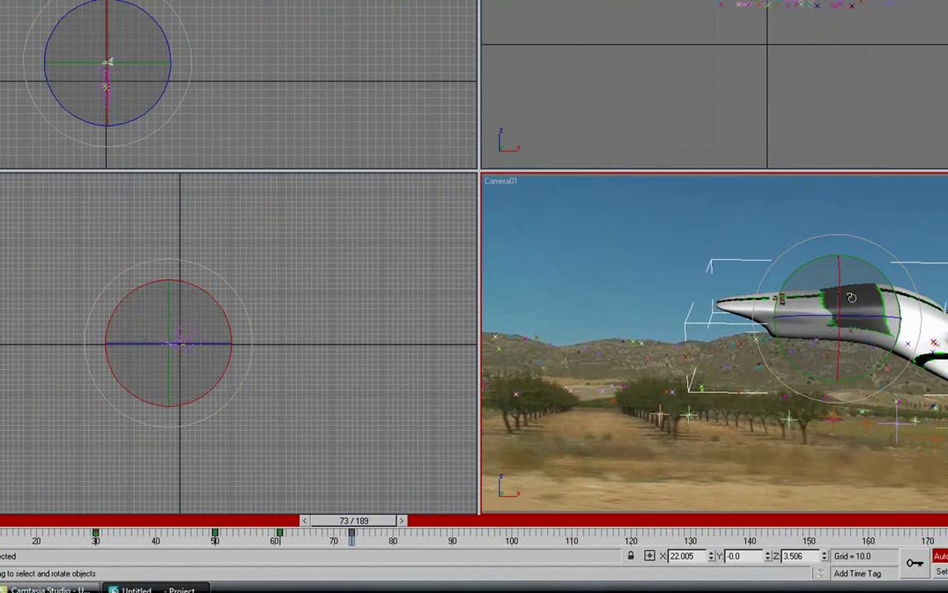
pyautogui.moveTo(840, 372); pyautogui.dragTo(829, 336)
# - At frame 88, fine-tune the spaceship's tilt around X to about 2.9 degrees
pyautogui.moveTo(347, 524); pyautogui.dragTo(405, 542)
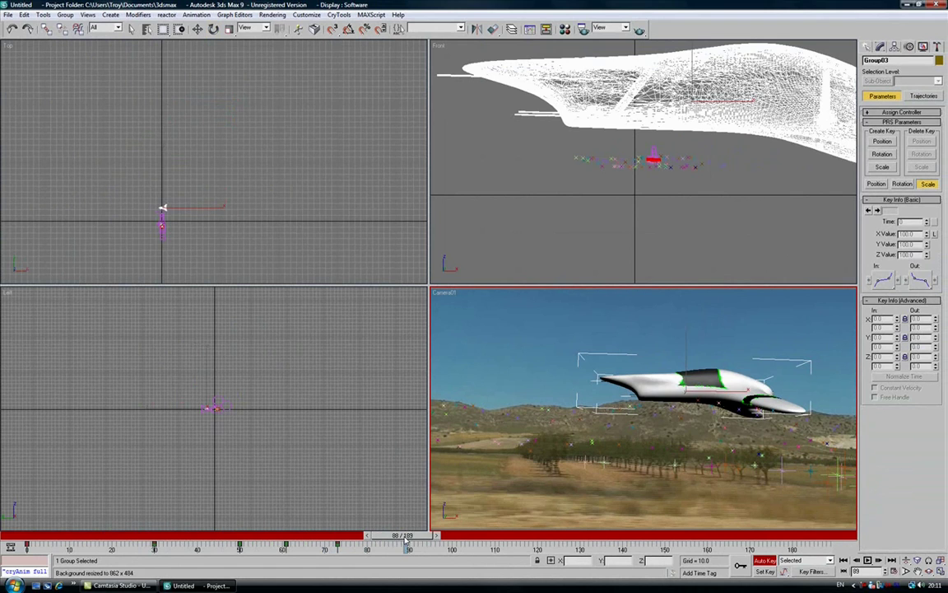
pyautogui.press('e')
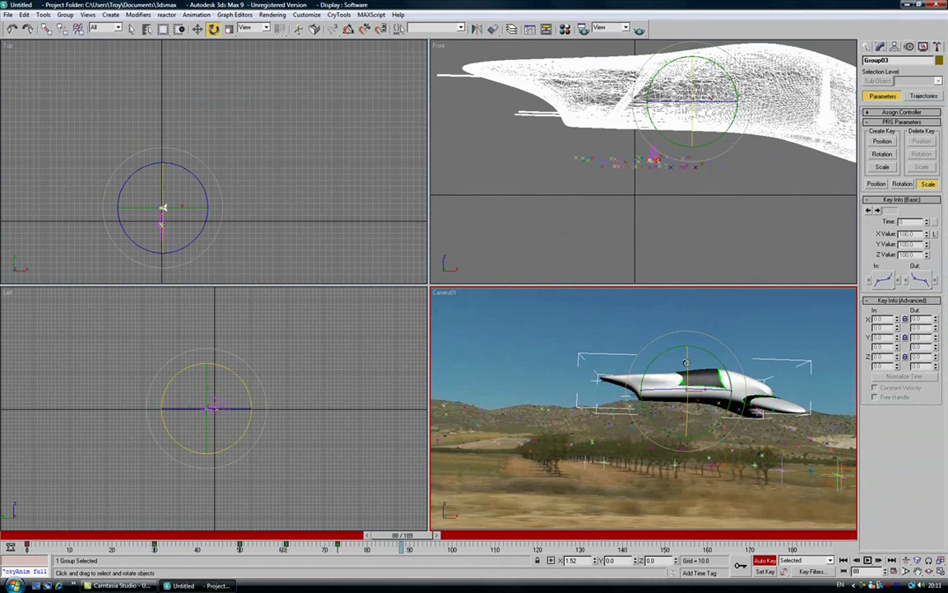
pyautogui.moveTo(687, 363); pyautogui.dragTo(686, 379)
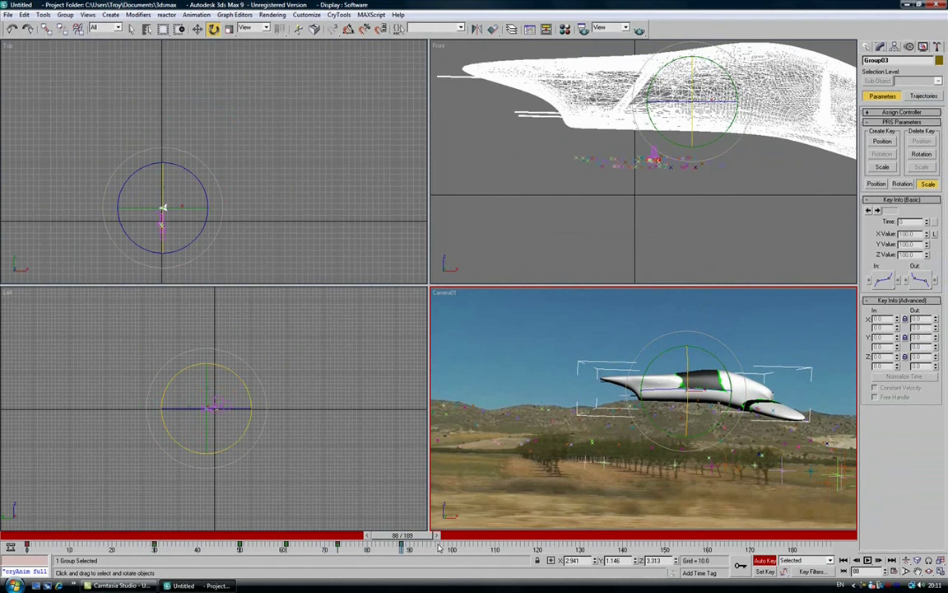
# - Create a position key for the spaceship at frame 94 to hold its current place
pyautogui.moveTo(422, 536); pyautogui.dragTo(447, 539)
pyautogui.press('e')
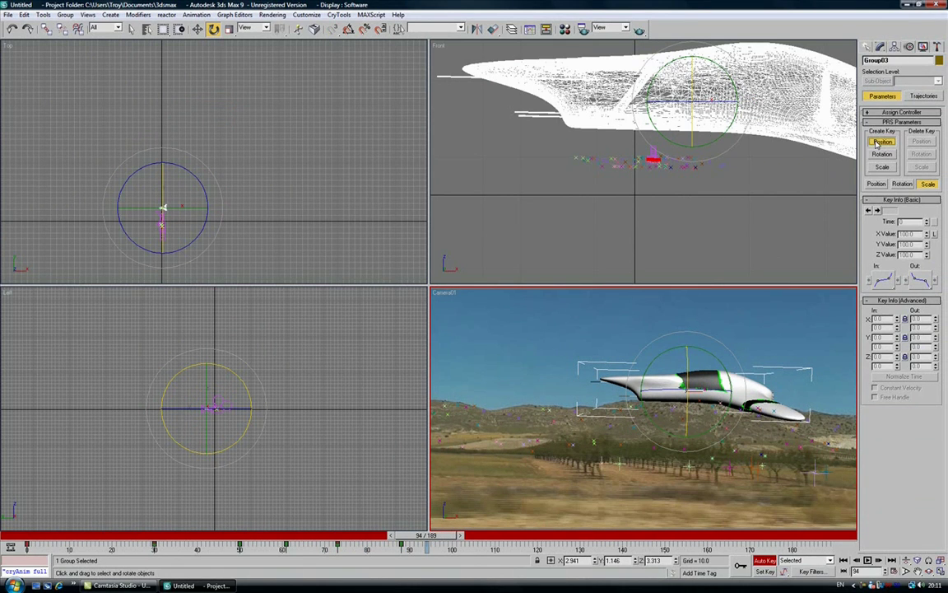
pyautogui.click(882, 141)
# - At frame 120, move the spaceship along negative X in the Camera01 view to about X -50
pyautogui.moveTo(433, 541); pyautogui.dragTo(543, 536)
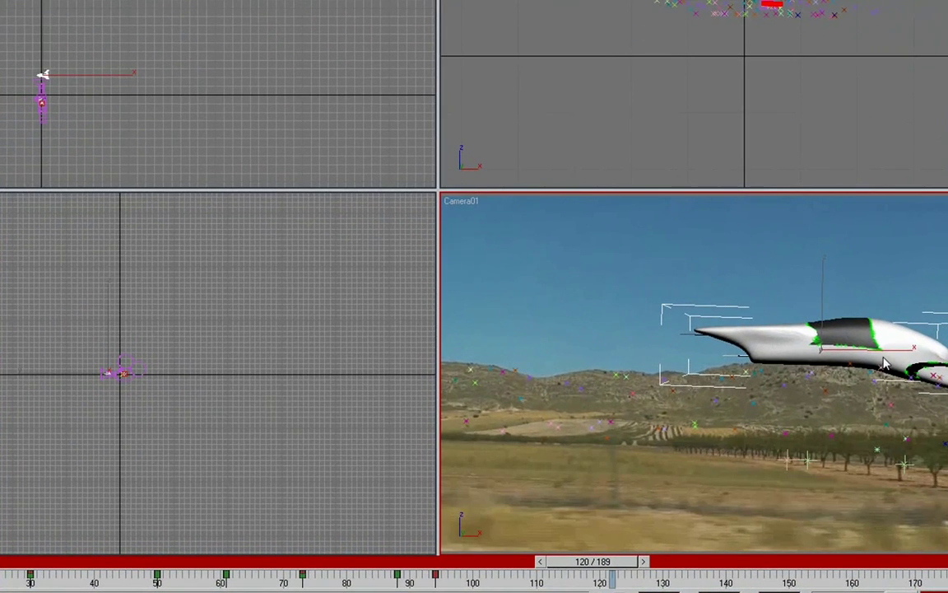
pyautogui.rightClick(875, 346)
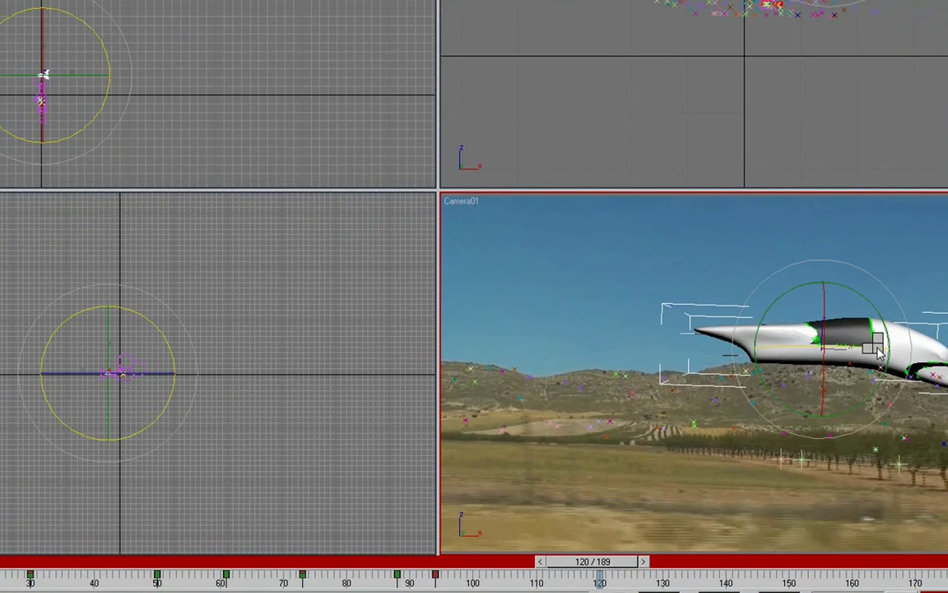
pyautogui.rightClick(875, 345)
pyautogui.click(891, 354)
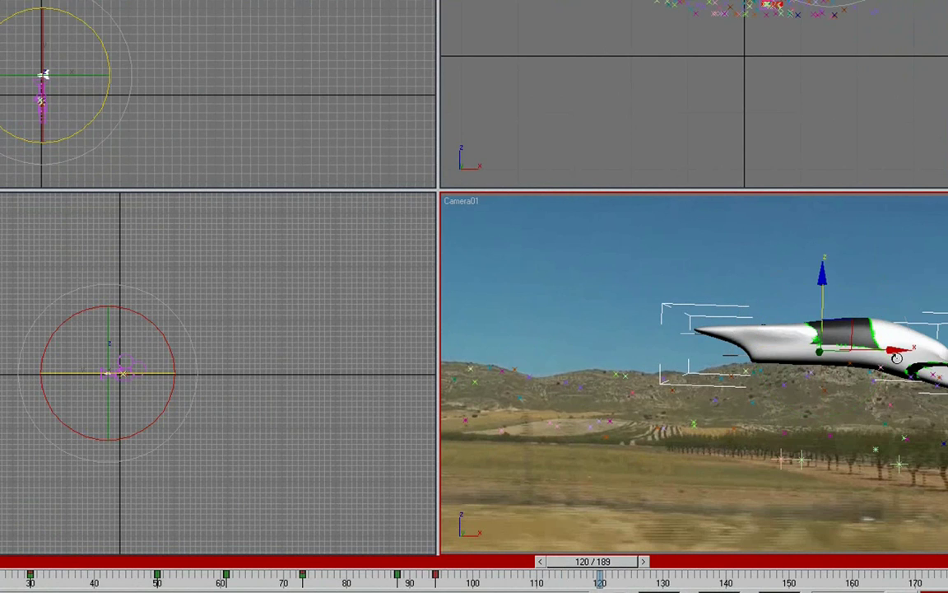
pyautogui.moveTo(891, 350); pyautogui.dragTo(667, 408)
# - At frame 130, slide the spaceship along negative X in the Top view to about X -1137, out of the camera's view
pyautogui.moveTo(607, 564); pyautogui.dragTo(598, 539)
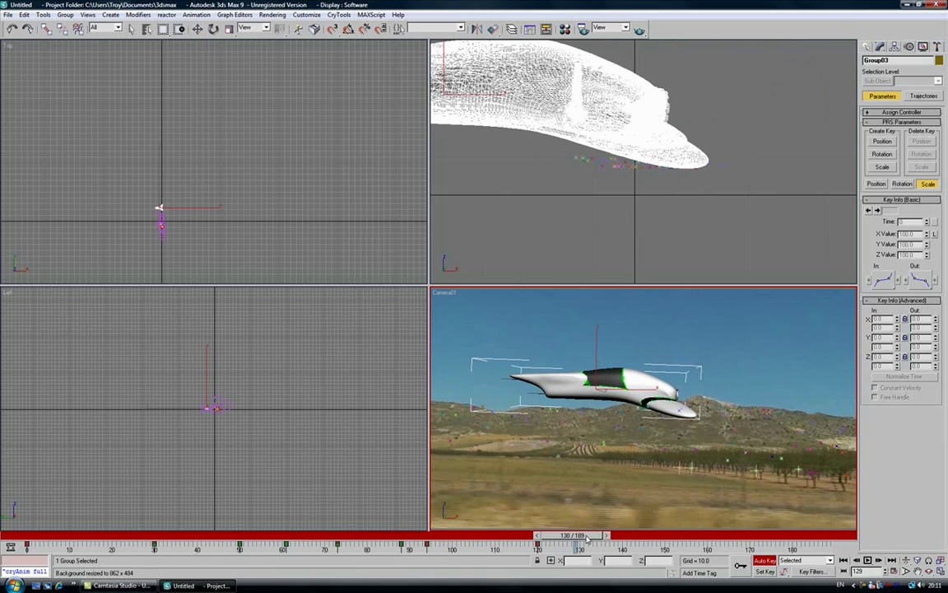
pyautogui.press('w')
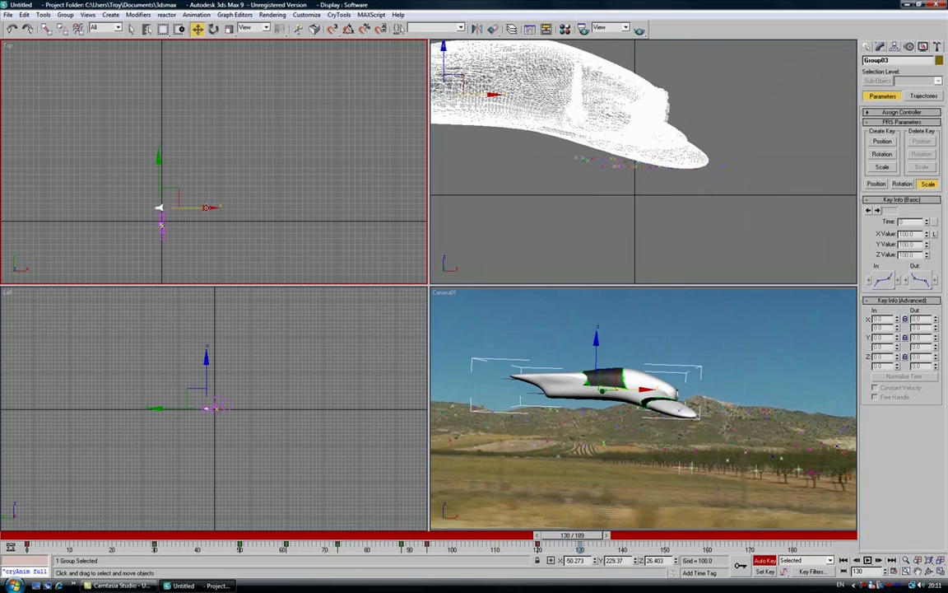
pyautogui.moveTo(205, 207); pyautogui.dragTo(144, 206)
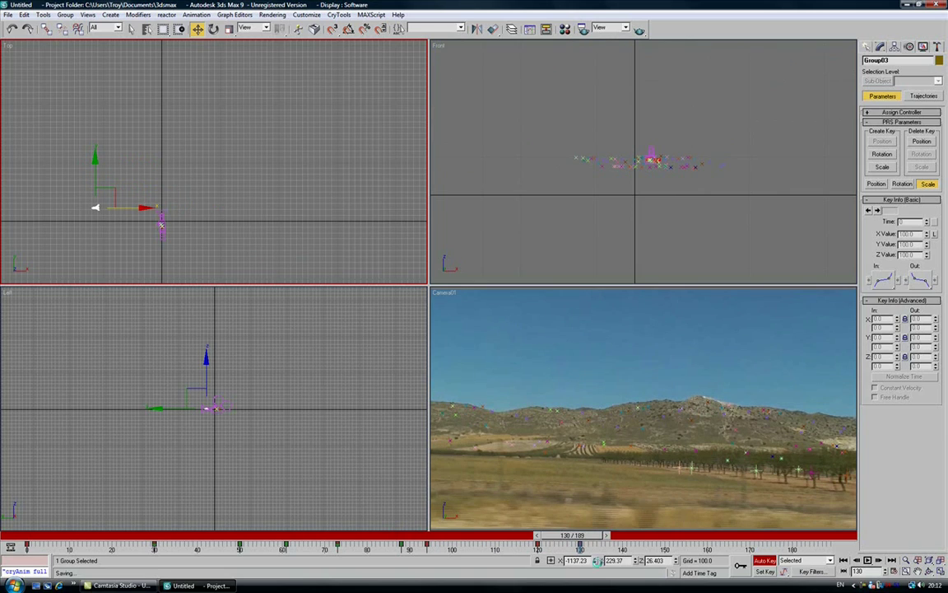
pyautogui.moveTo(598, 535); pyautogui.dragTo(530, 536)
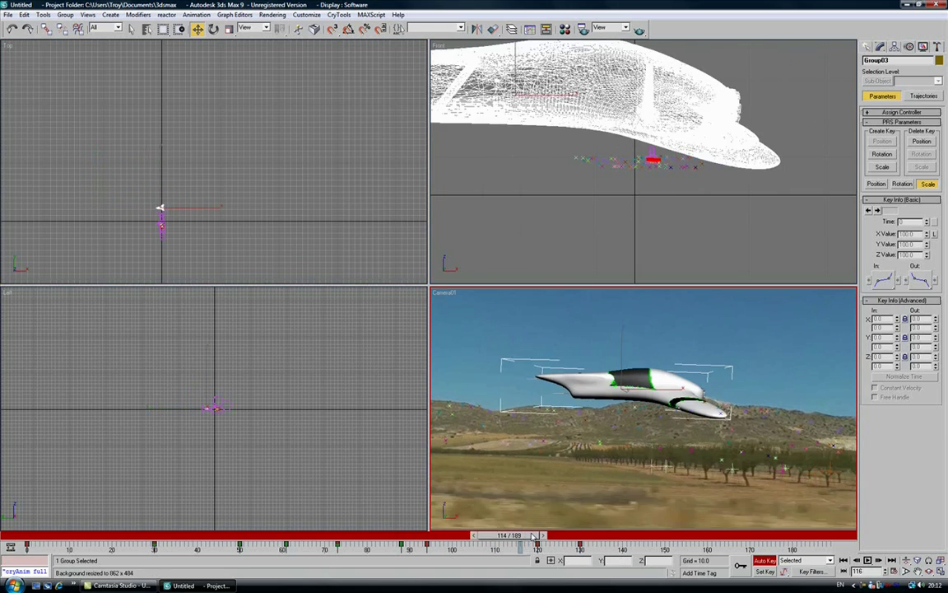